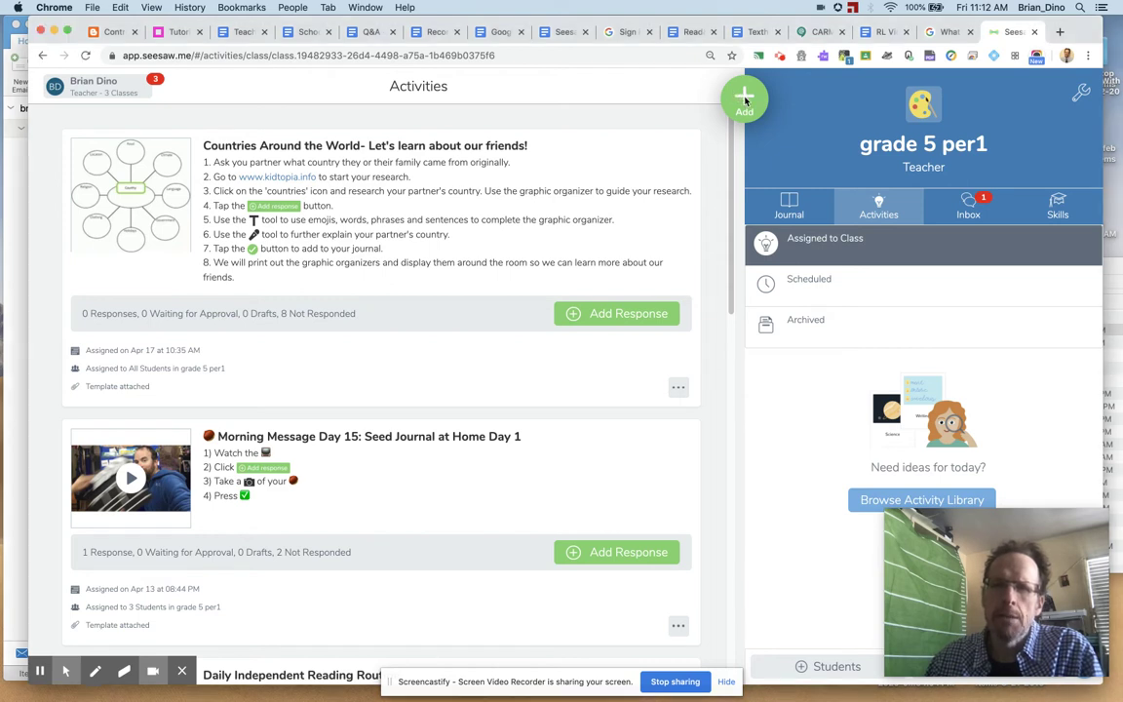
Start a new activity to assign to the class and name it "Print Coloring Pages"
{"action": "left_click", "coordinate": [744, 99]}
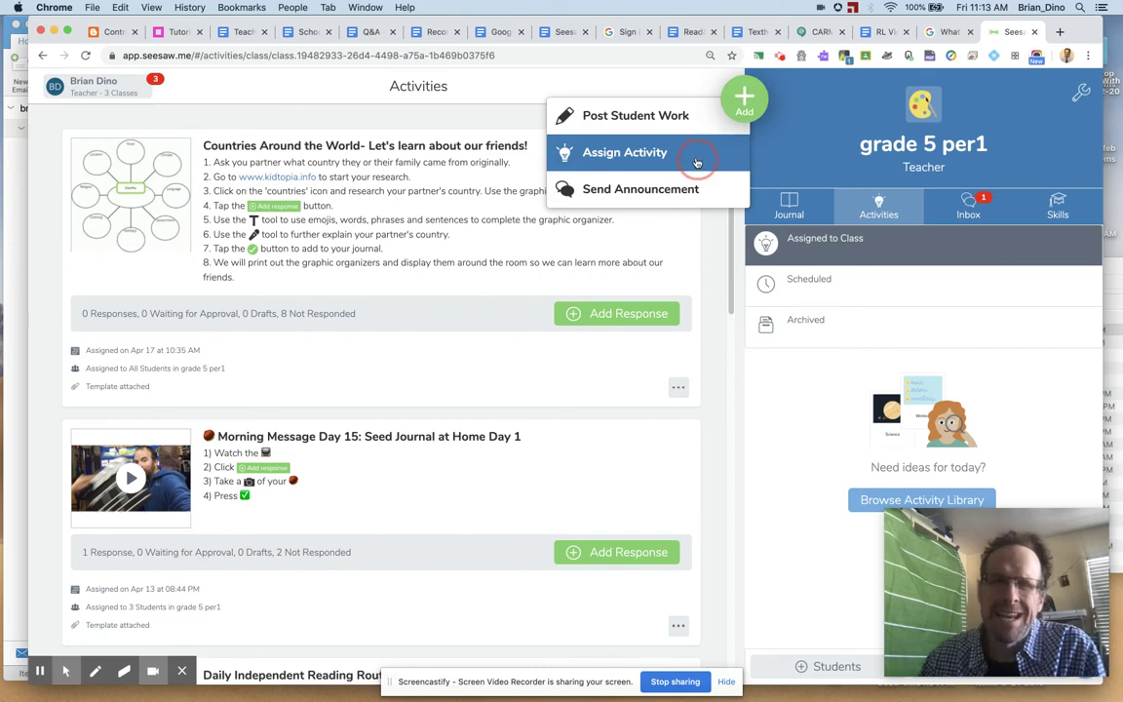
{"action": "left_click", "coordinate": [698, 157]}
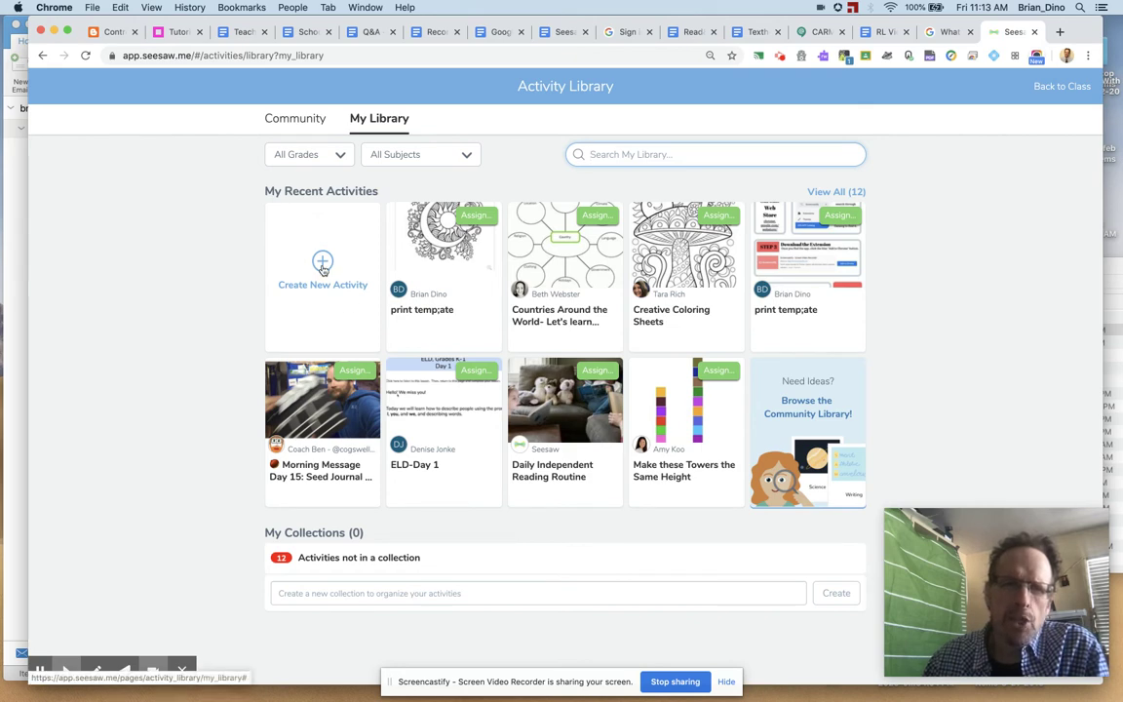
{"action": "left_click", "coordinate": [323, 265]}
{"action": "left_click", "coordinate": [324, 149]}
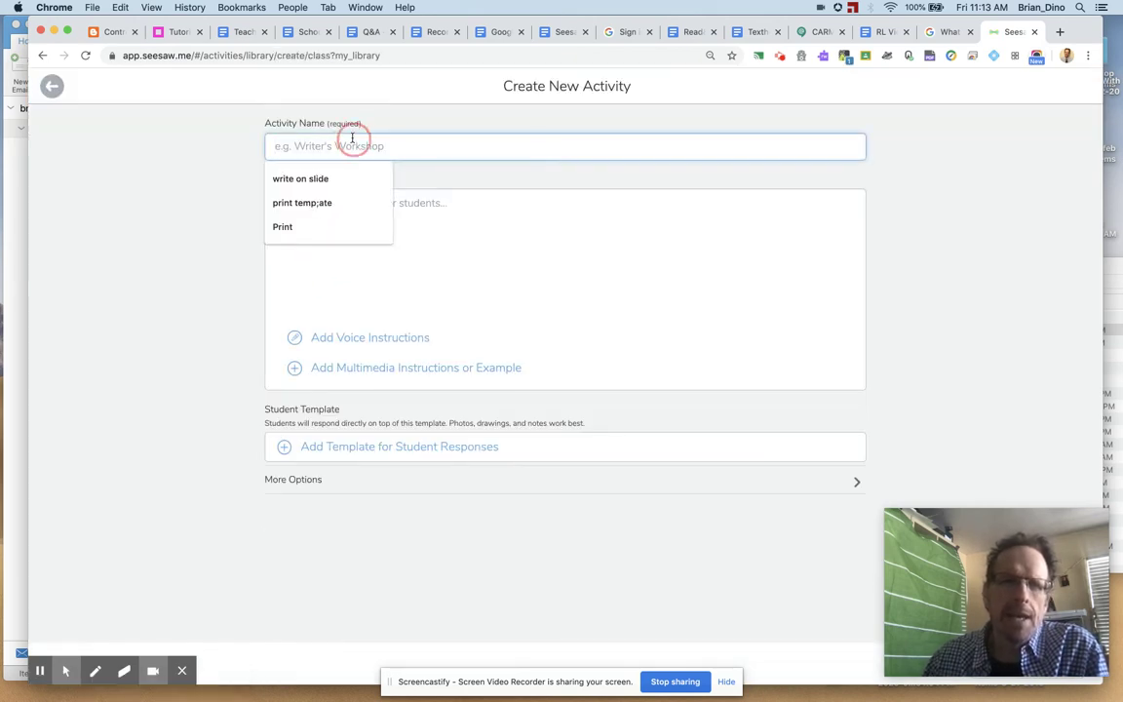
{"action": "type", "text": "Print"}
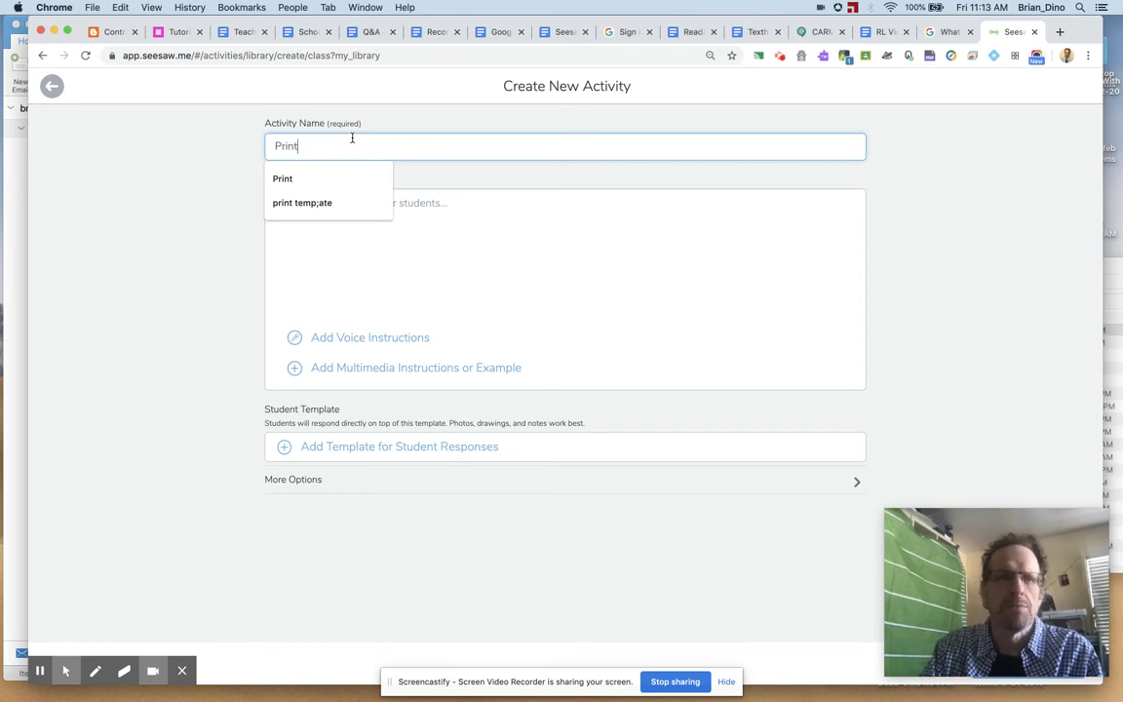
{"action": "type", "text": " Colori"}
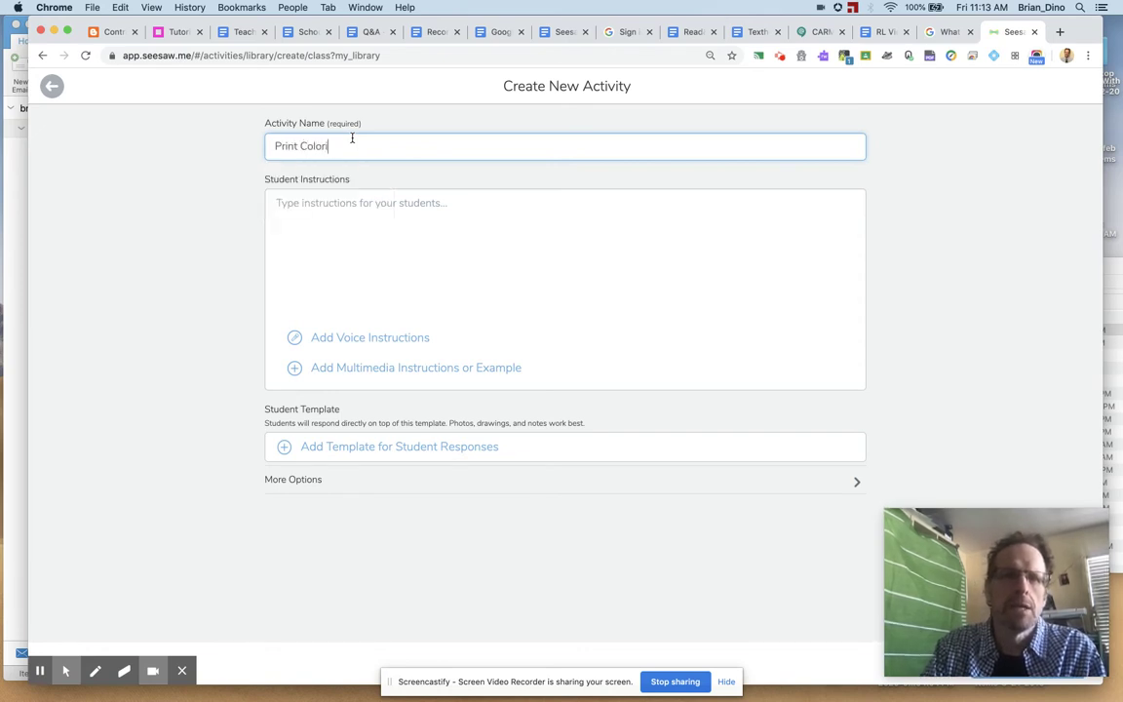
{"action": "type", "text": "ng Pages"}
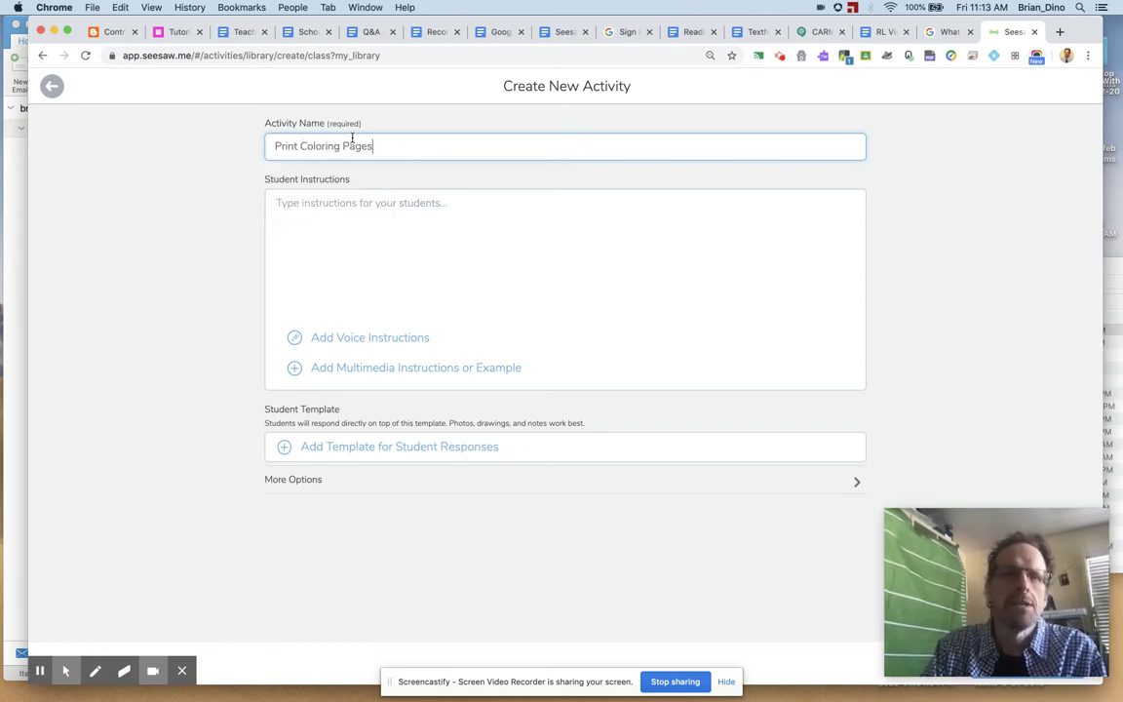
Write the first student instruction as "1. Click the Add Response Button (green)"
{"action": "left_click", "coordinate": [362, 206]}
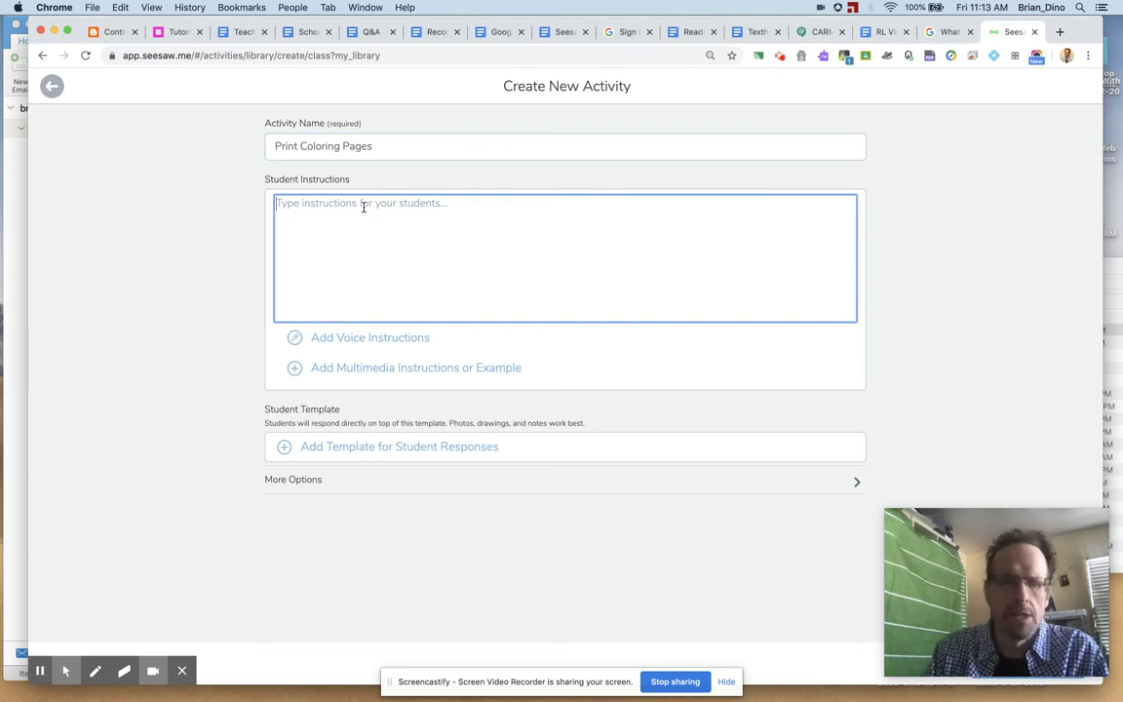
{"action": "type", "text": "1."}
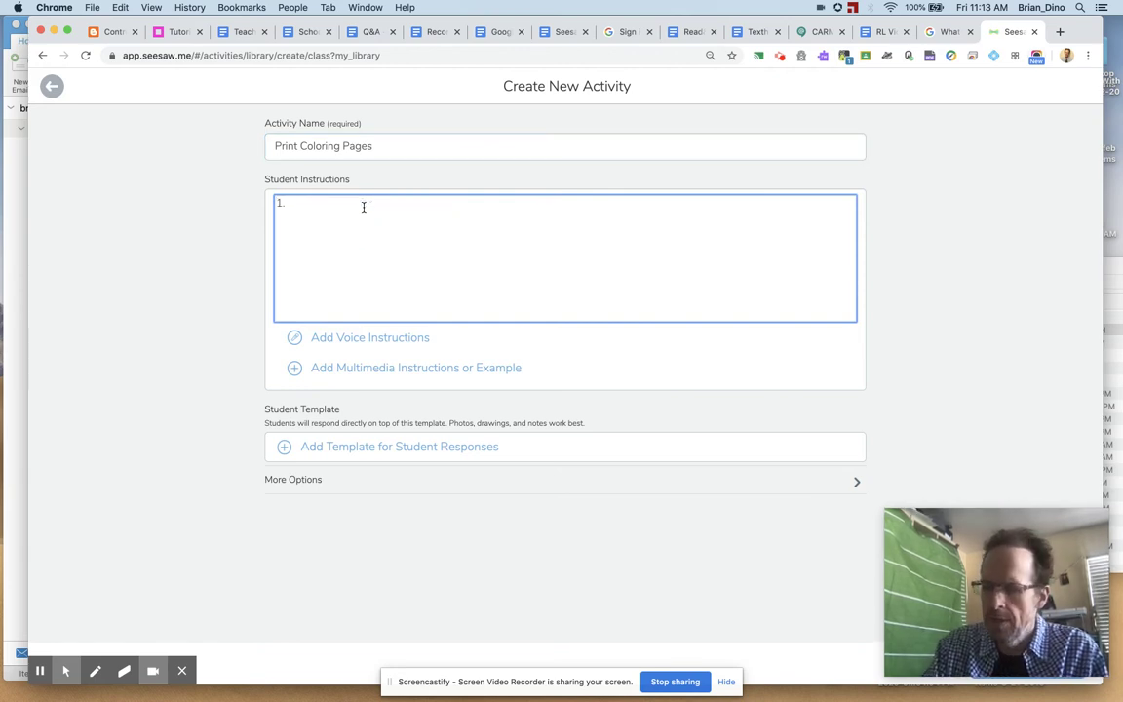
{"action": "type", "text": " Cliock"}
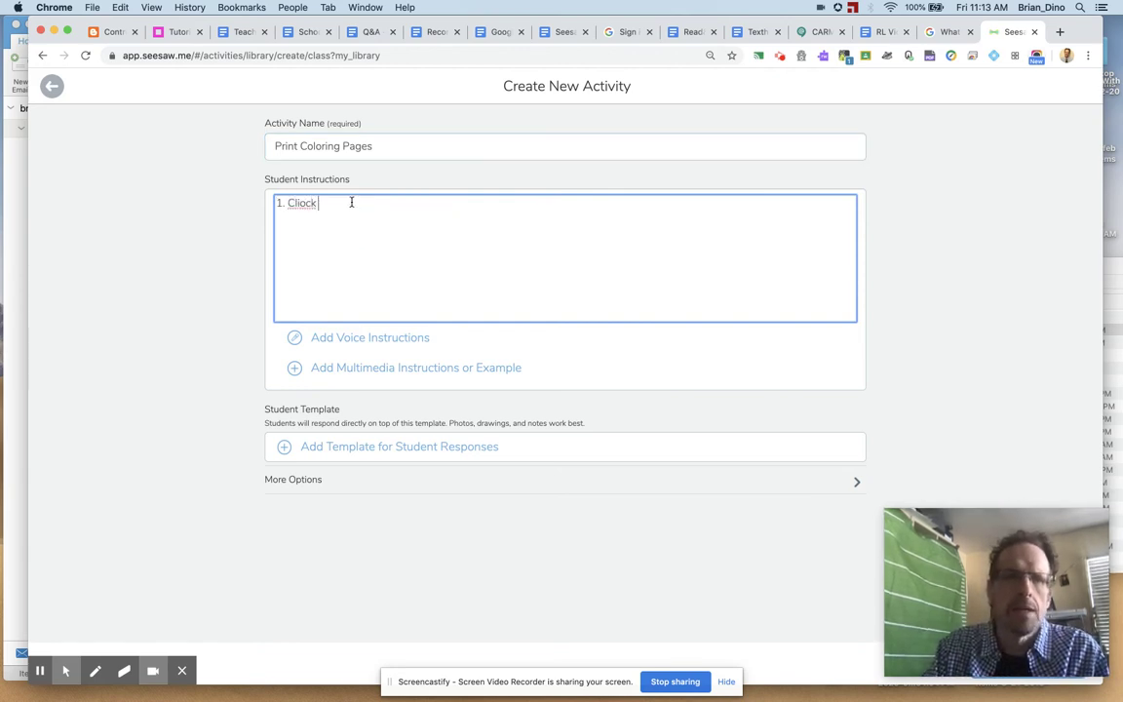
{"action": "key", "text": "BackSpace"}
{"action": "key", "text": "BackSpace"}
{"action": "key", "text": "BackSpace"}
{"action": "key", "text": "BackSpace"}
{"action": "type", "text": "ick the "}
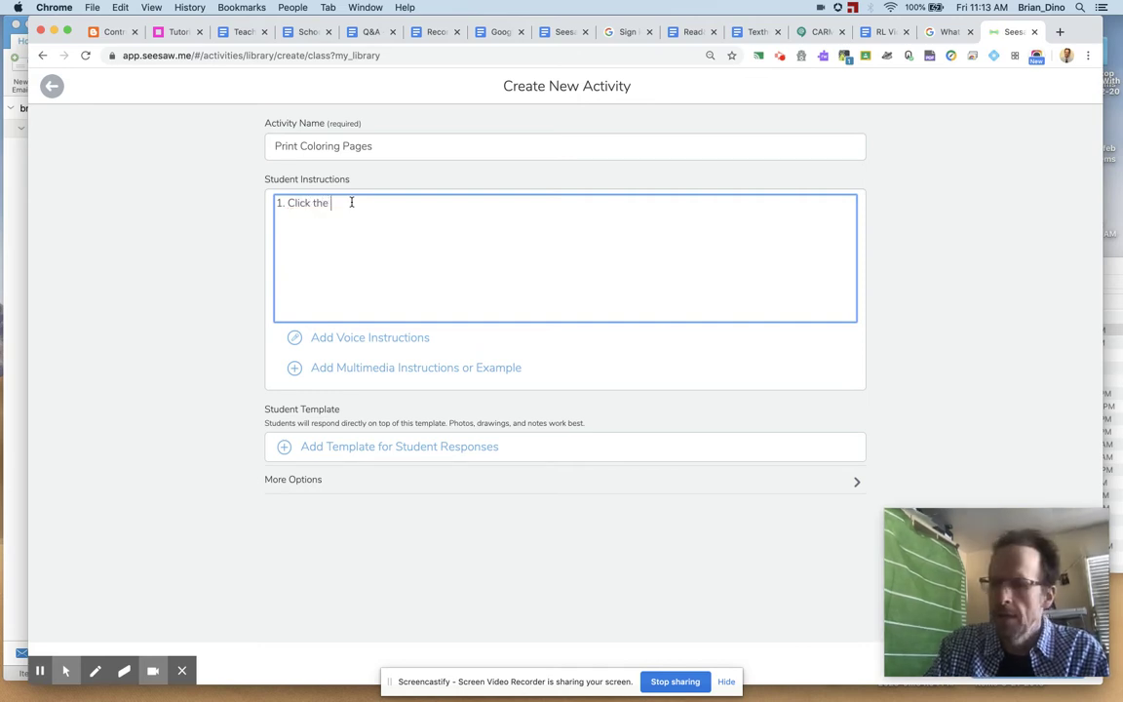
{"action": "type", "text": "Add R"}
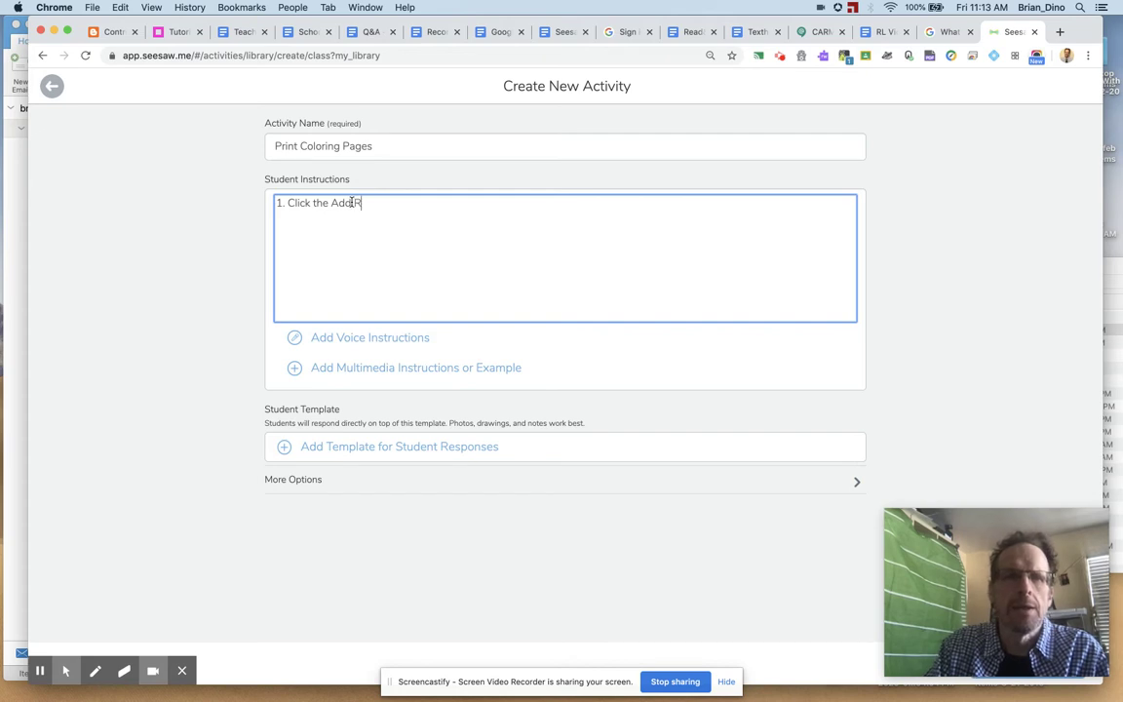
{"action": "type", "text": "esponse "}
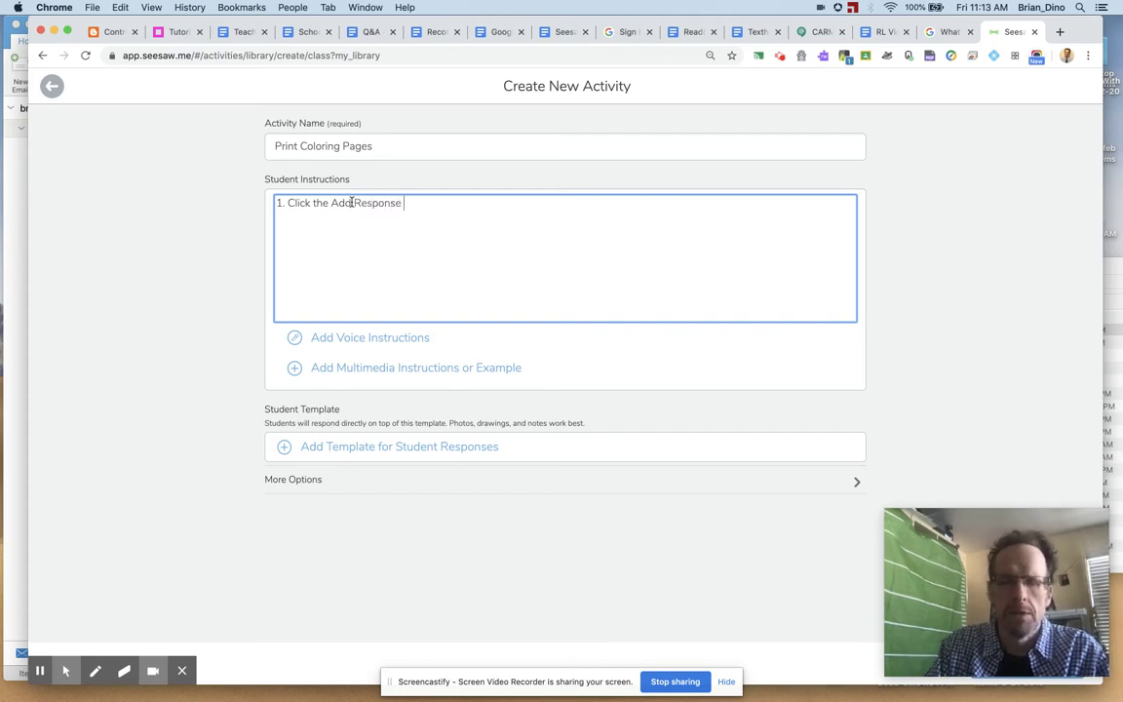
{"action": "type", "text": "Button"}
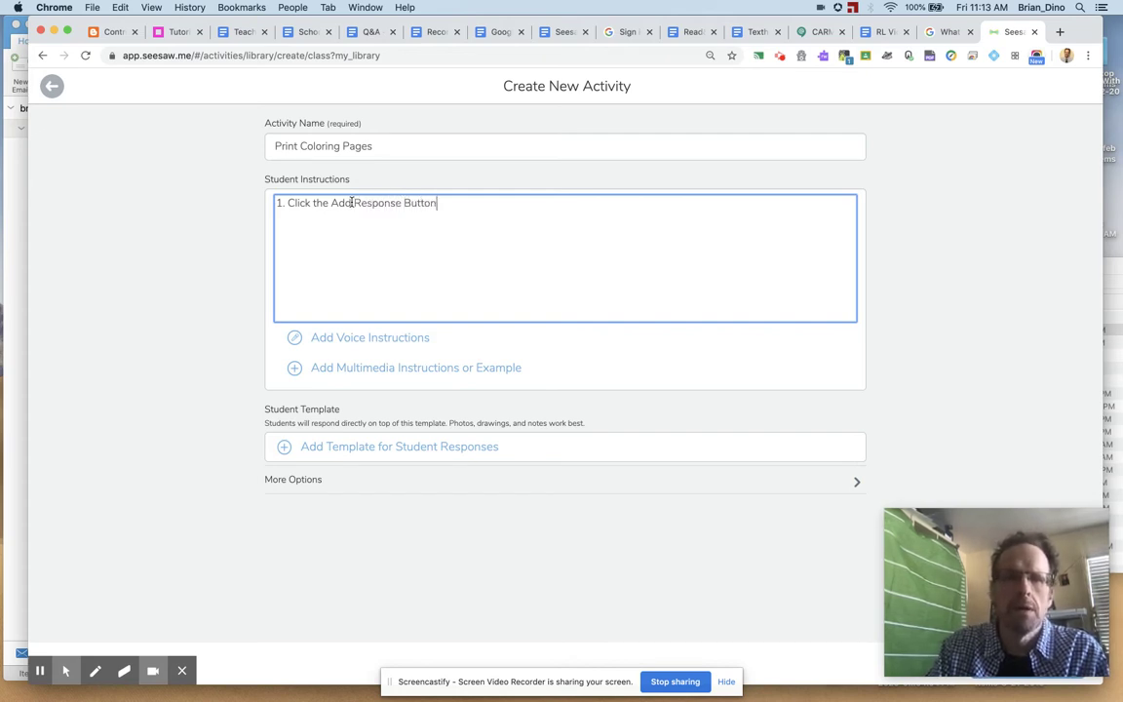
{"action": "type", "text": " (green"}
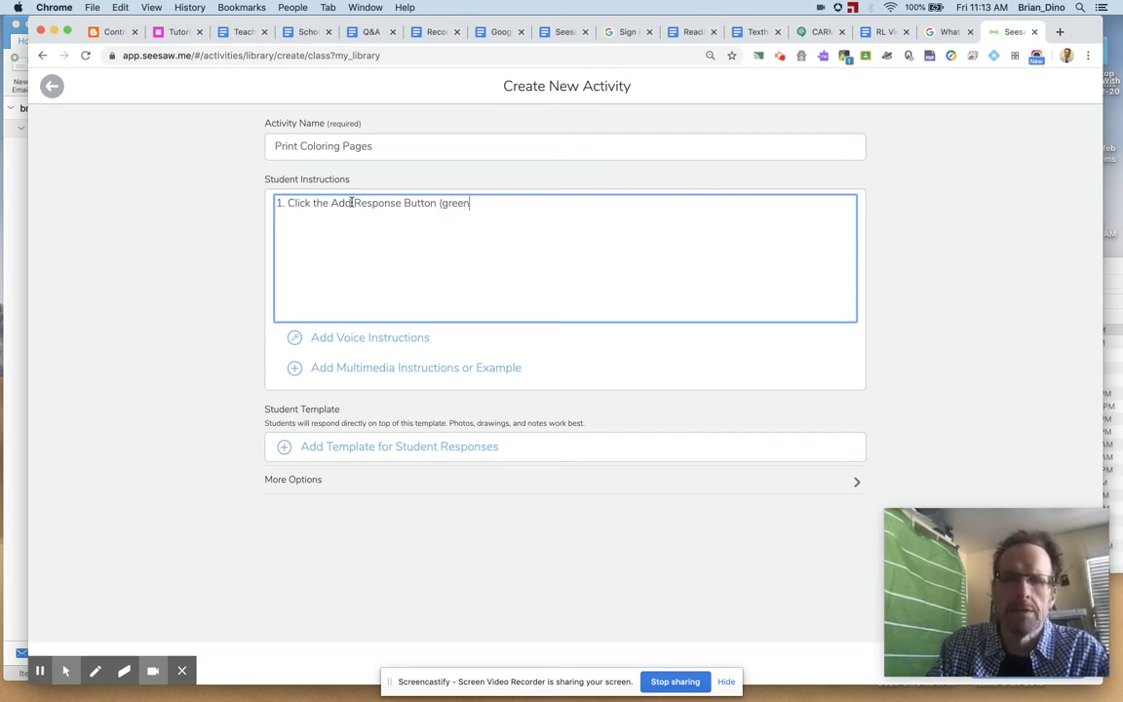
{"action": "type", "text": ") "}
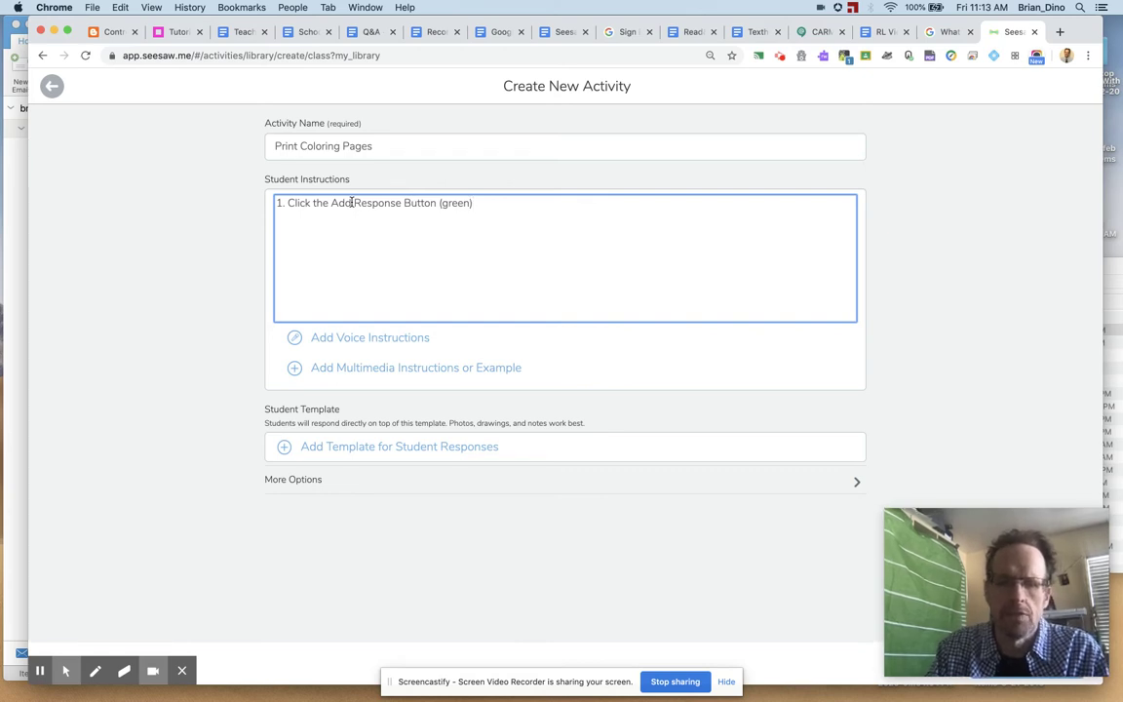
Add the second student instruction on a new line: "2. Click "View Instructions" at top of the page"
{"action": "type", "text": "2. "}
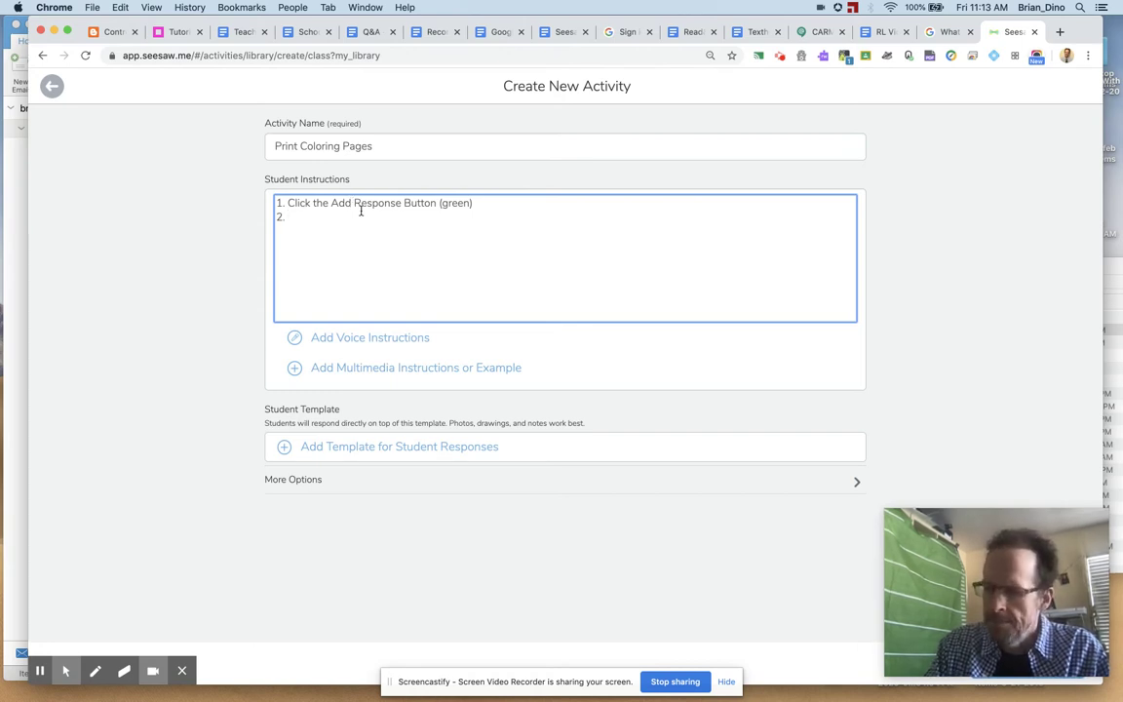
{"action": "type", "text": "CLick"}
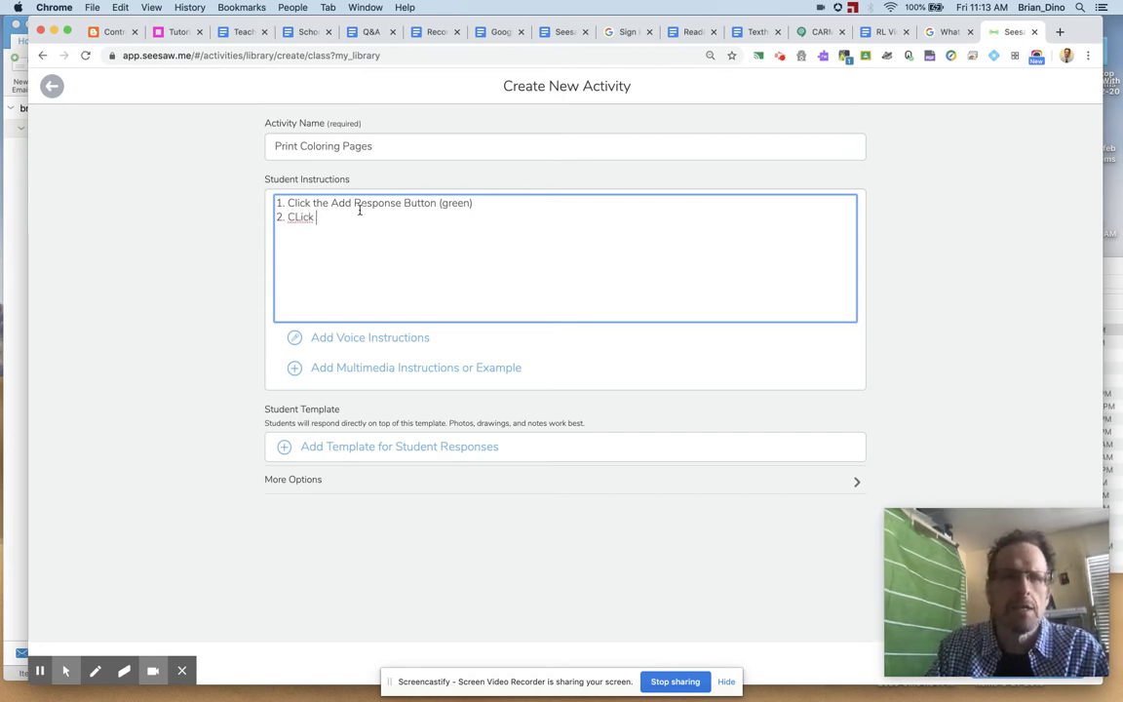
{"action": "key", "text": "BackSpace"}
{"action": "key", "text": "BackSpace"}
{"action": "key", "text": "BackSpace"}
{"action": "key", "text": "BackSpace"}
{"action": "type", "text": "lick \"View "}
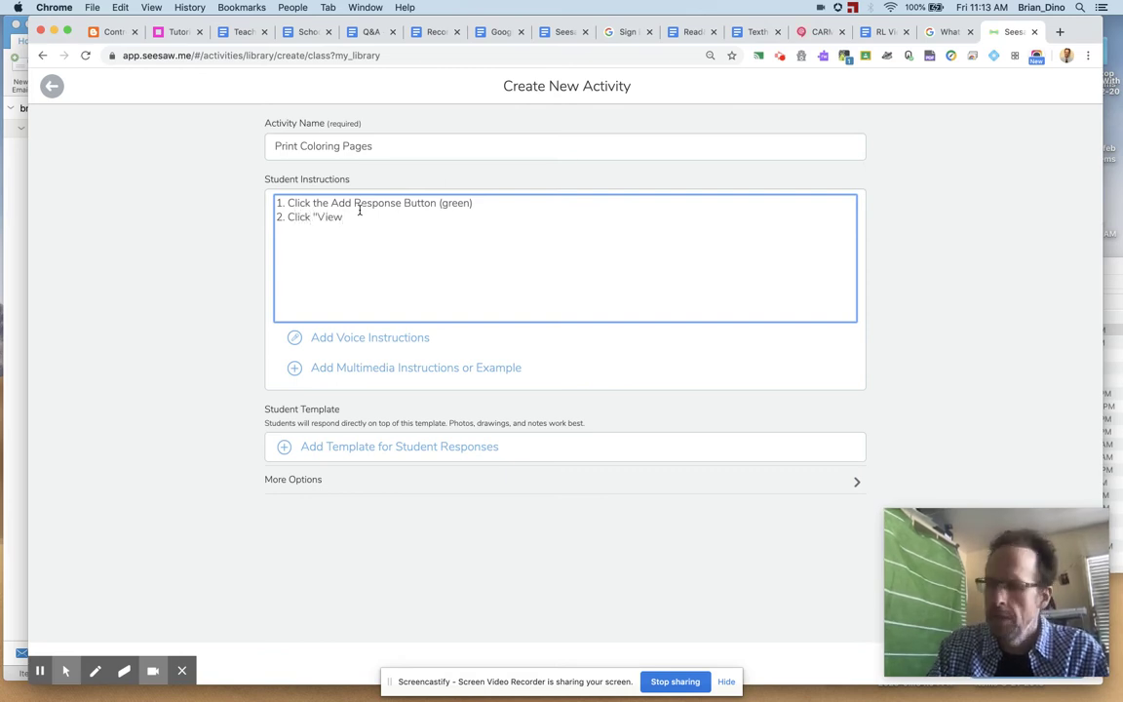
{"action": "type", "text": "Instructions"}
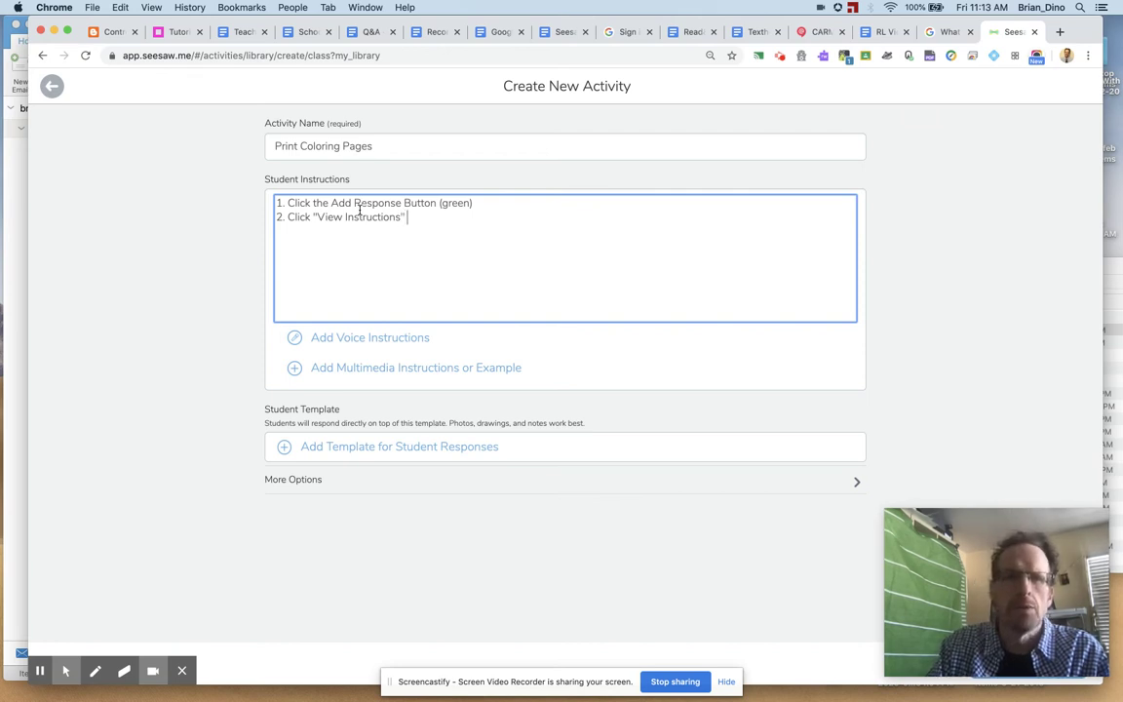
{"action": "type", "text": "\" at top "}
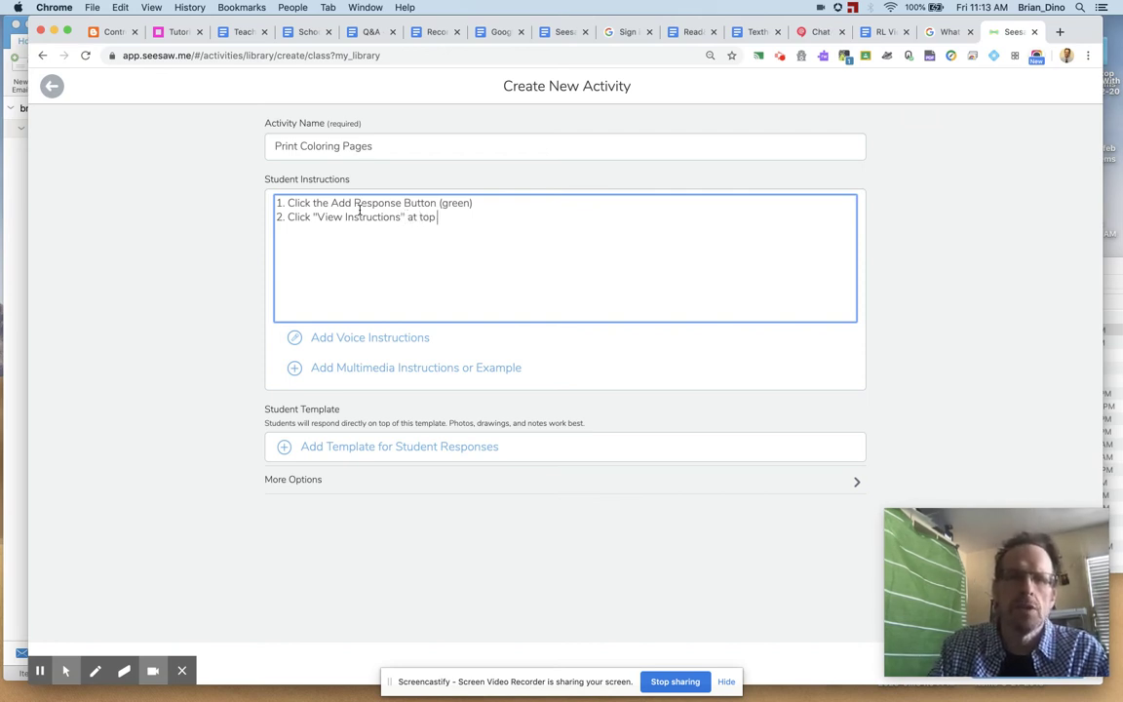
{"action": "type", "text": "of the page "}
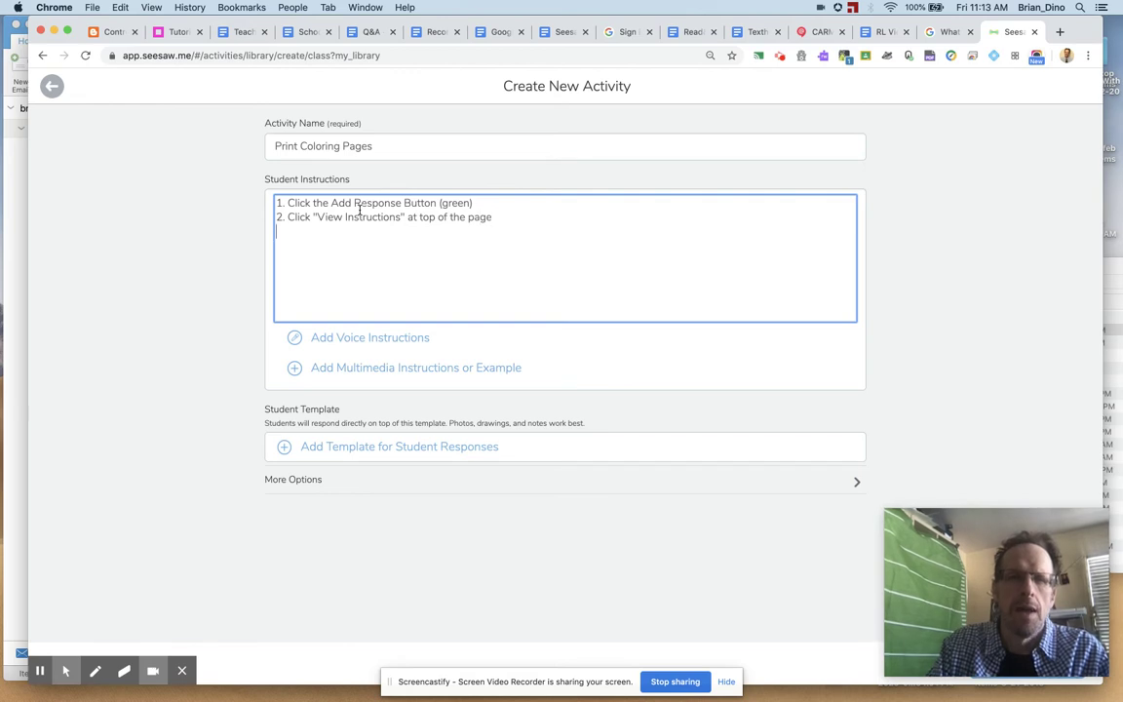
Add the third student instruction on a new line: "3. Click on the picture"
{"action": "type", "text": "3."}
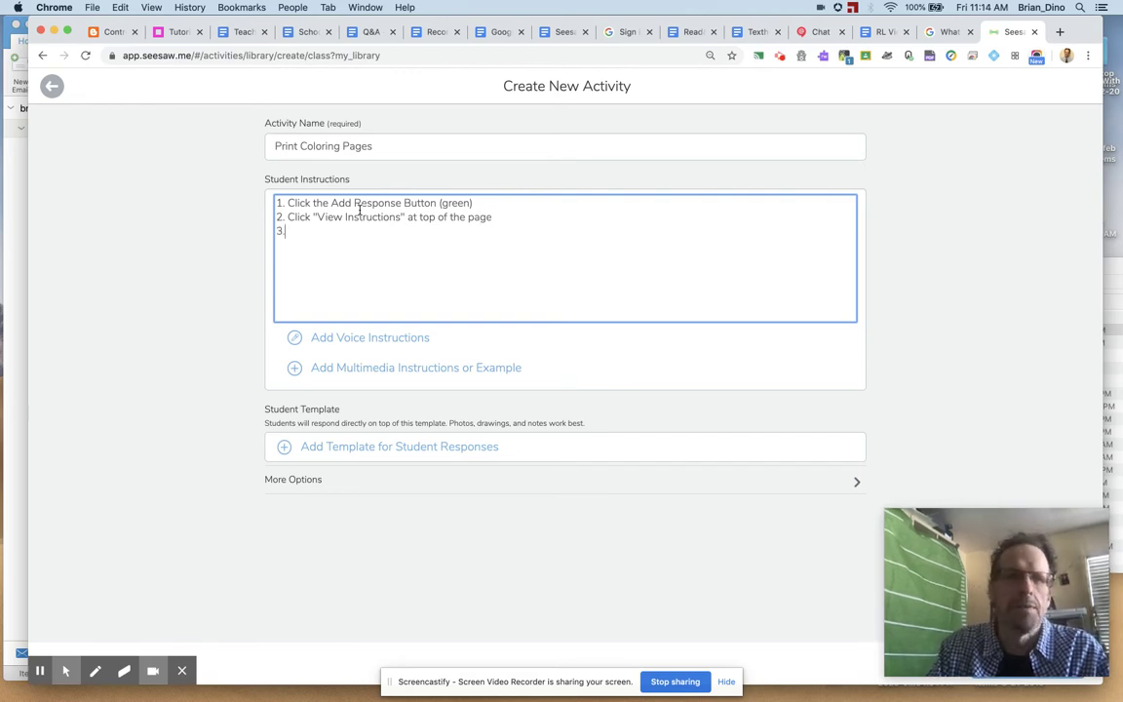
{"action": "type", "text": " Click onthe"}
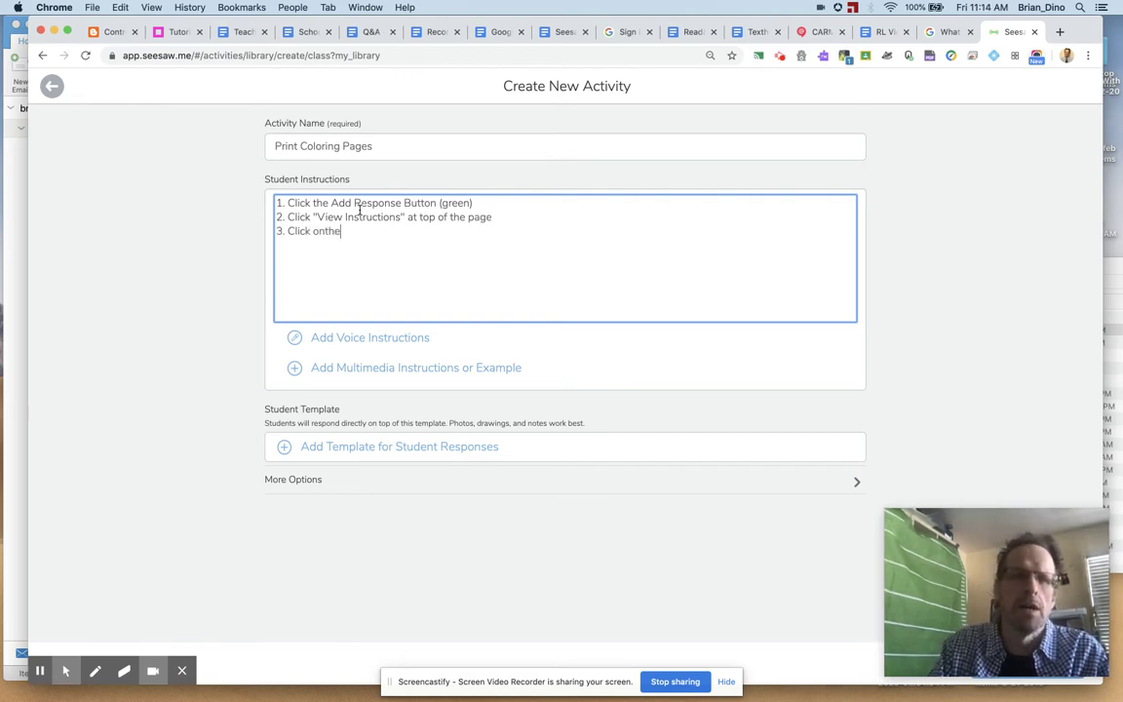
{"action": "key", "text": "BackSpace"}
{"action": "key", "text": "BackSpace"}
{"action": "key", "text": "BackSpace"}
{"action": "type", "text": "the "}
{"action": "type", "text": "pict"}
{"action": "type", "text": "ure"}
Add the fourth student instruction on a new line: "4. Click "View Original""
{"action": "type", "text": "4. "}
{"action": "type", "text": "Click "}
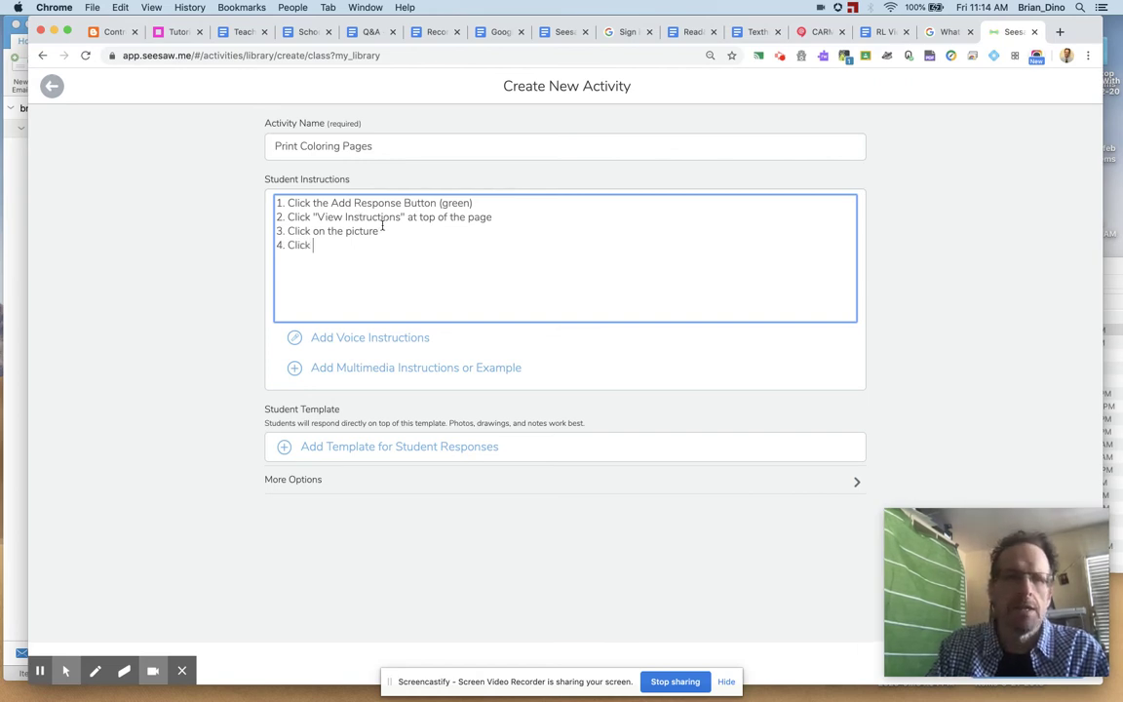
{"action": "type", "text": "\"View Original\""}
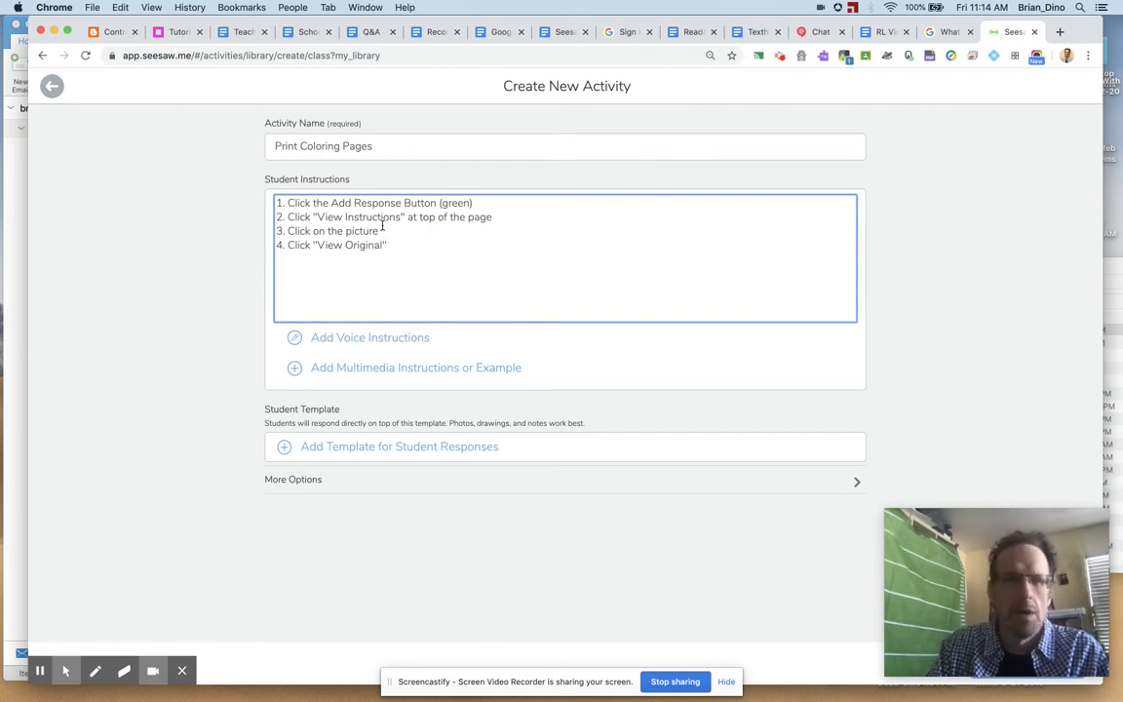
Add the instruction "5. Print picture from home printer" and append "; picture should appear in new window" to instruction 4
{"action": "type", "text": "5. Print"}
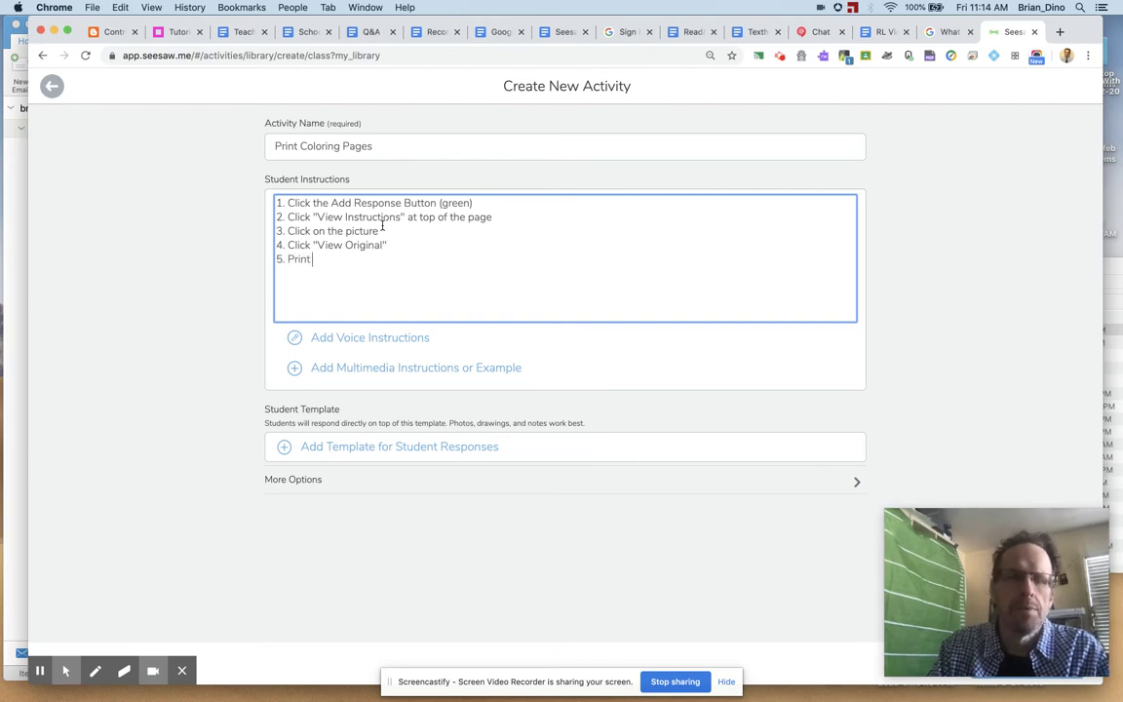
{"action": "type", "text": " pi"}
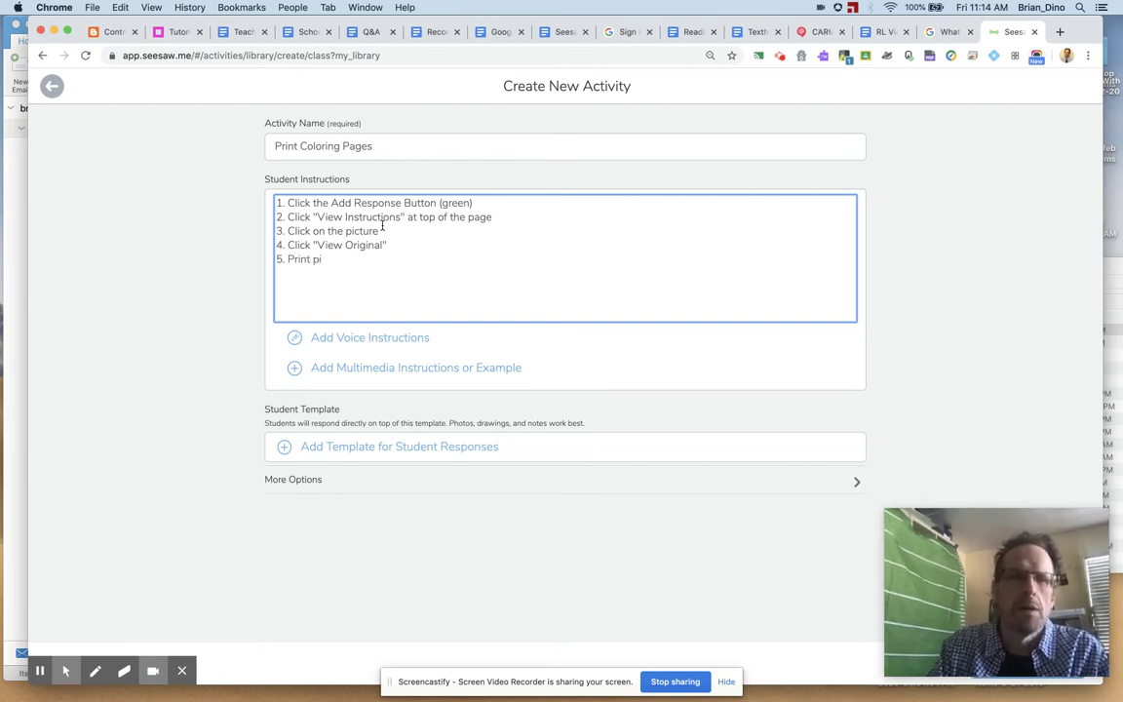
{"action": "type", "text": "cture from "}
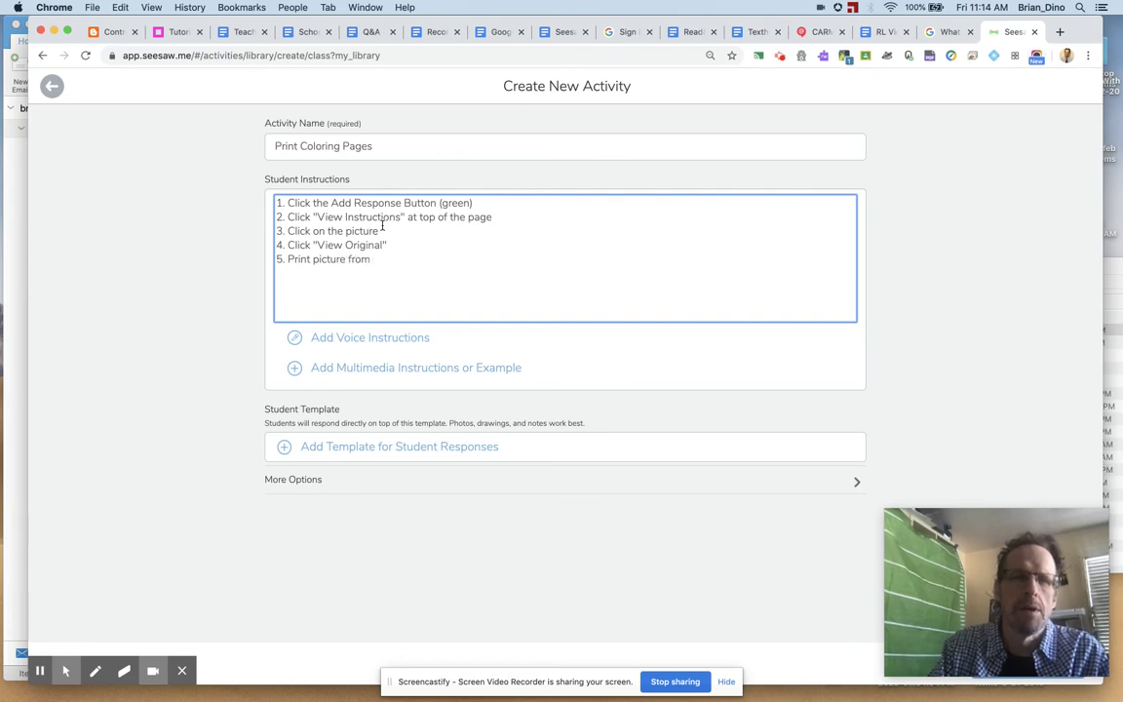
{"action": "type", "text": "home printe"}
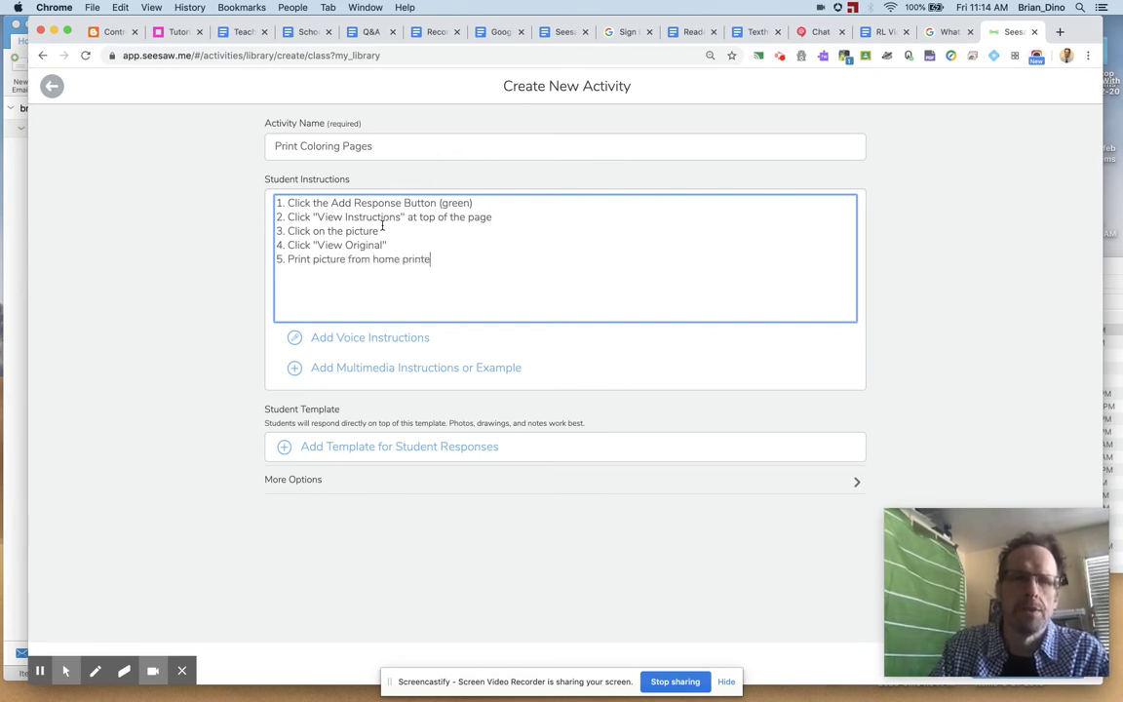
{"action": "type", "text": "r"}
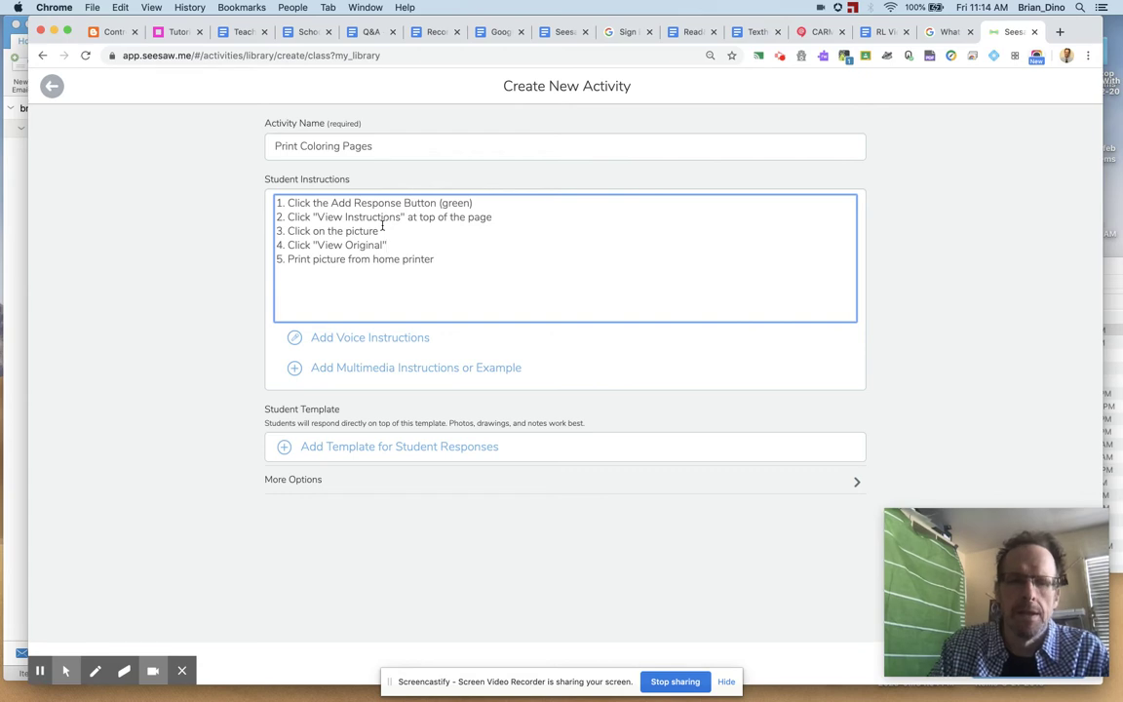
{"action": "type", "text": "; picture should appear in new "}
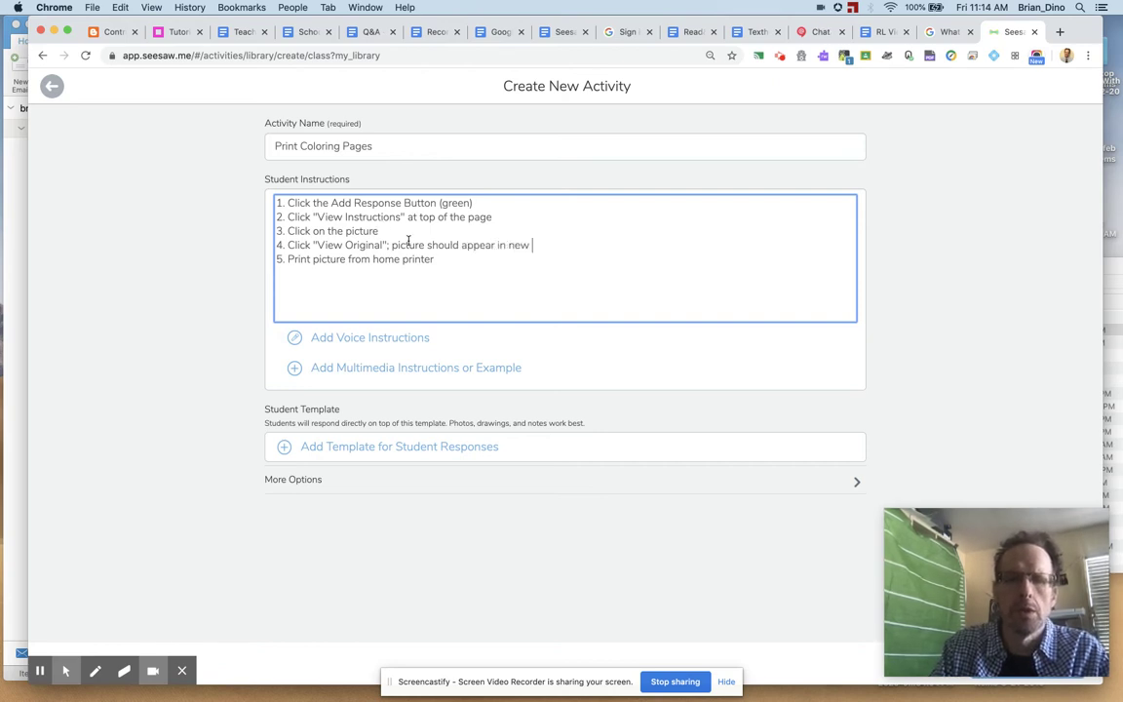
{"action": "type", "text": "window"}
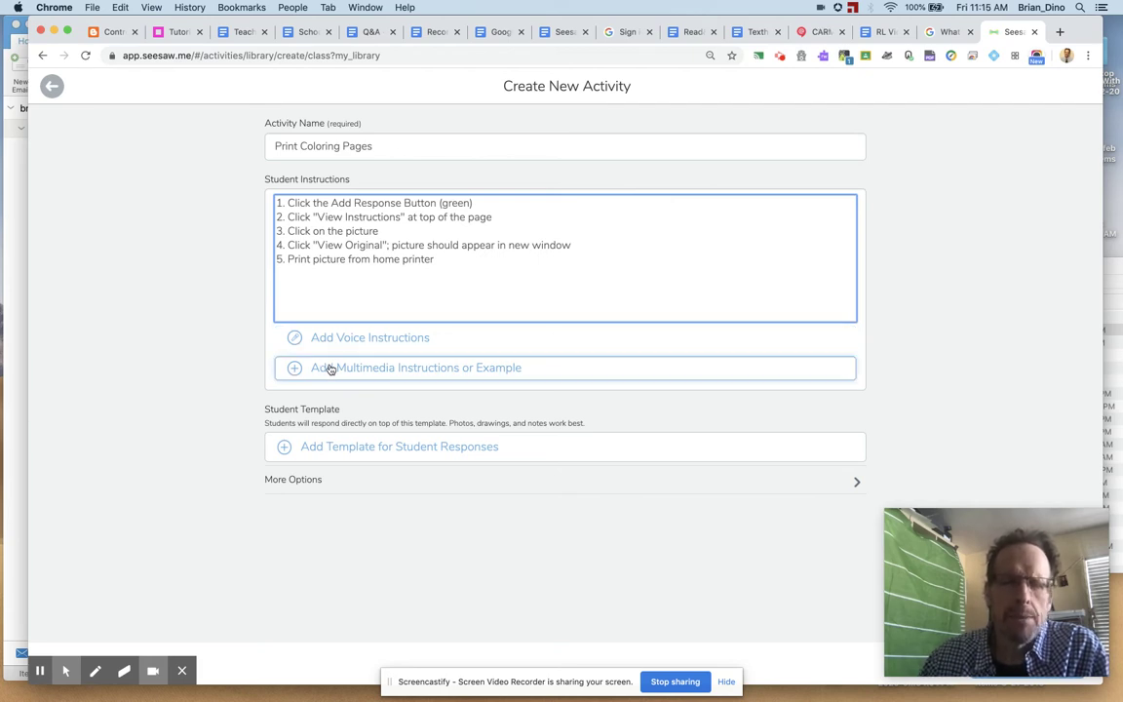
Attach the Google Drive document "Coloring Page - Grade 1" to the student instructions as a multimedia example, searching for "coloring"
{"action": "left_click", "coordinate": [332, 368]}
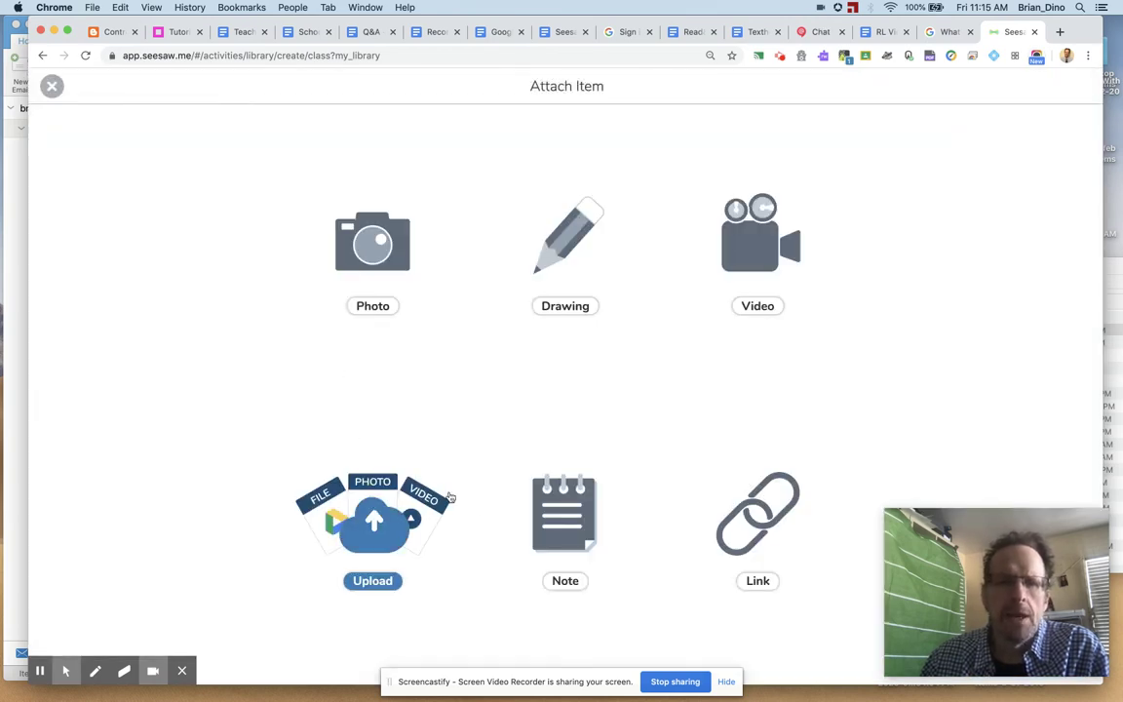
{"action": "left_click", "coordinate": [396, 592]}
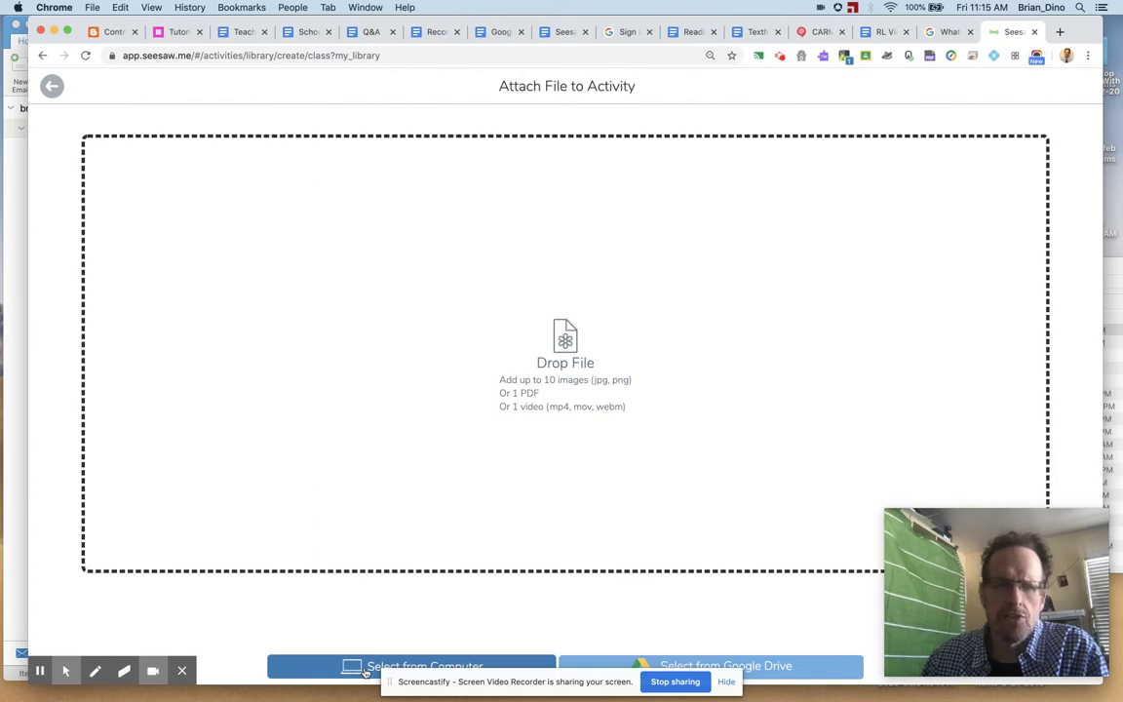
{"action": "left_click", "coordinate": [778, 668]}
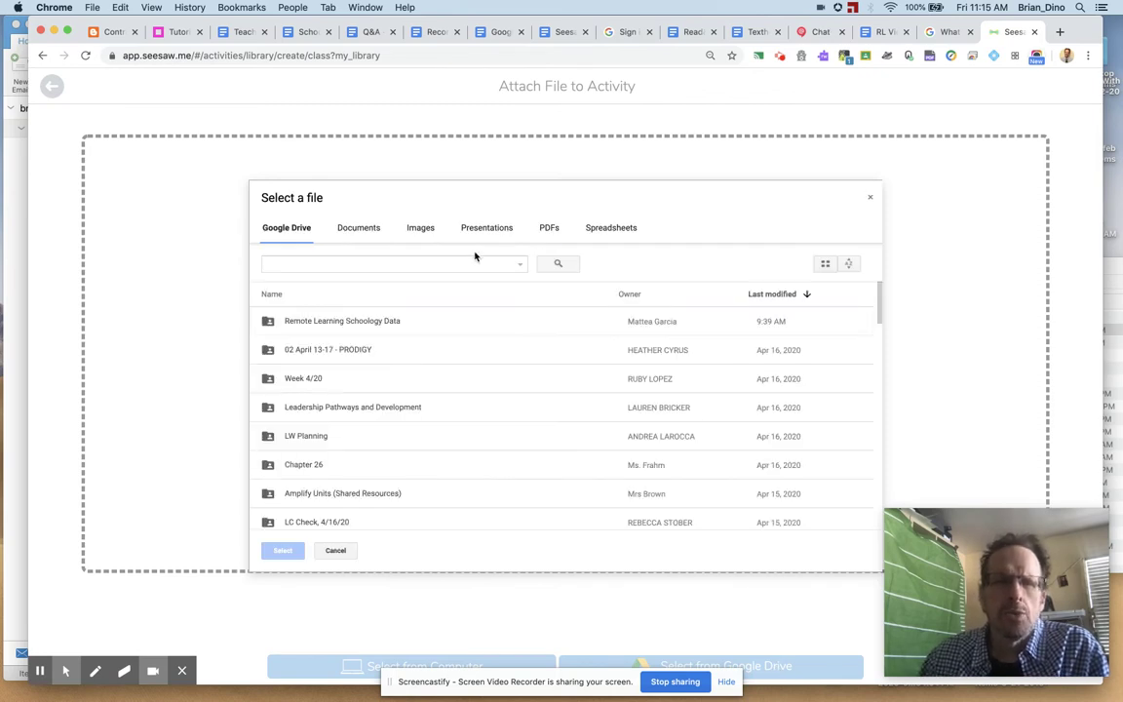
{"action": "left_click", "coordinate": [453, 264]}
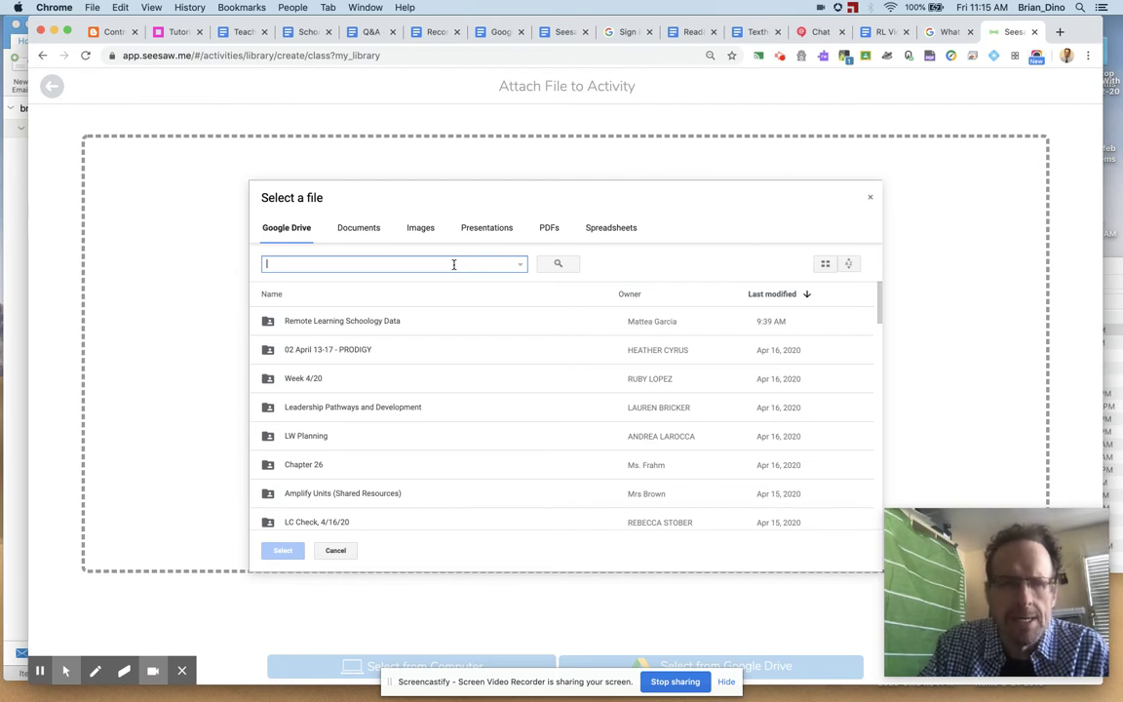
{"action": "type", "text": "colori"}
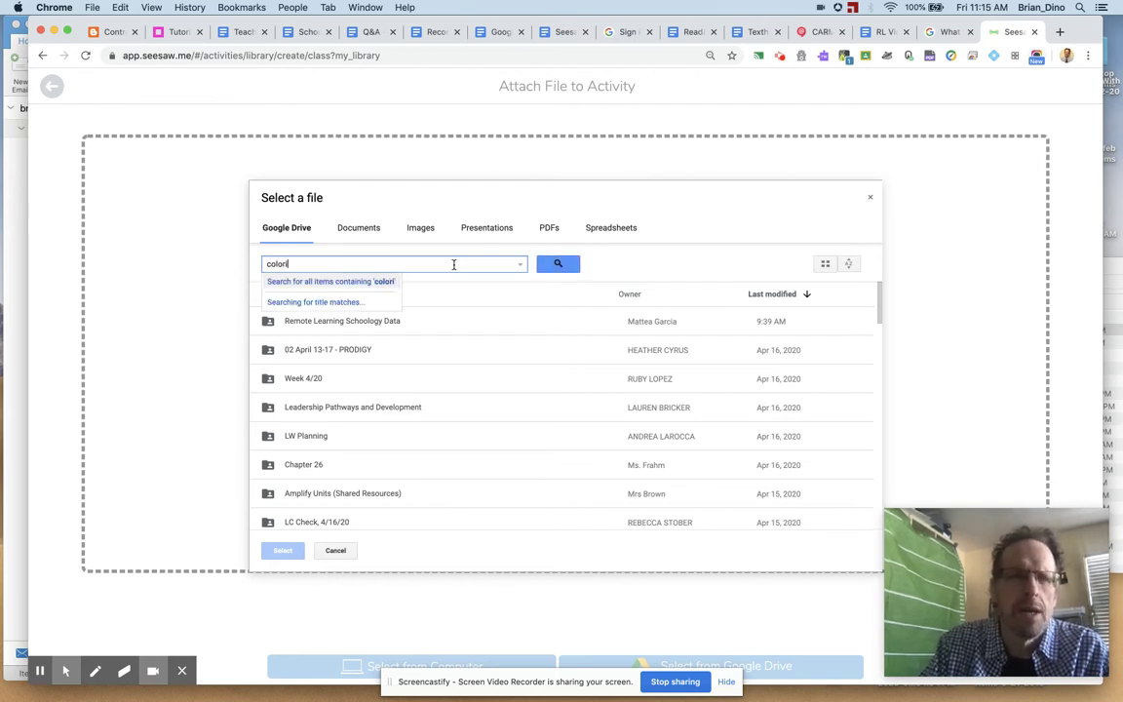
{"action": "type", "text": "ng"}
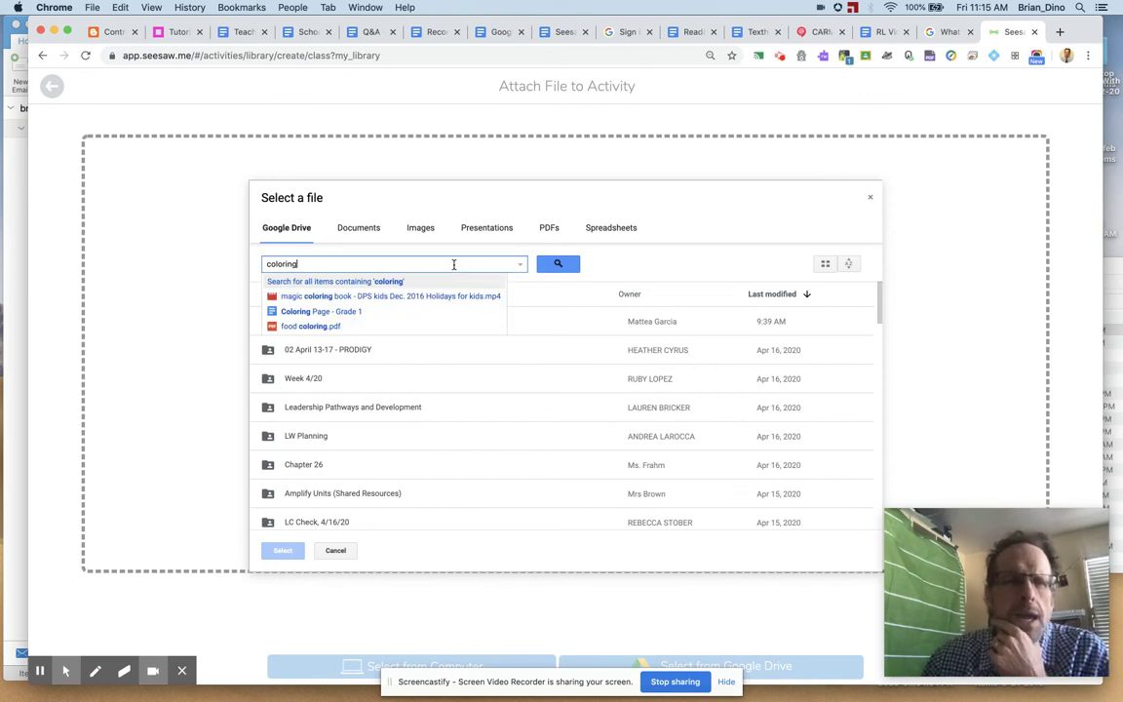
{"action": "left_click", "coordinate": [346, 312]}
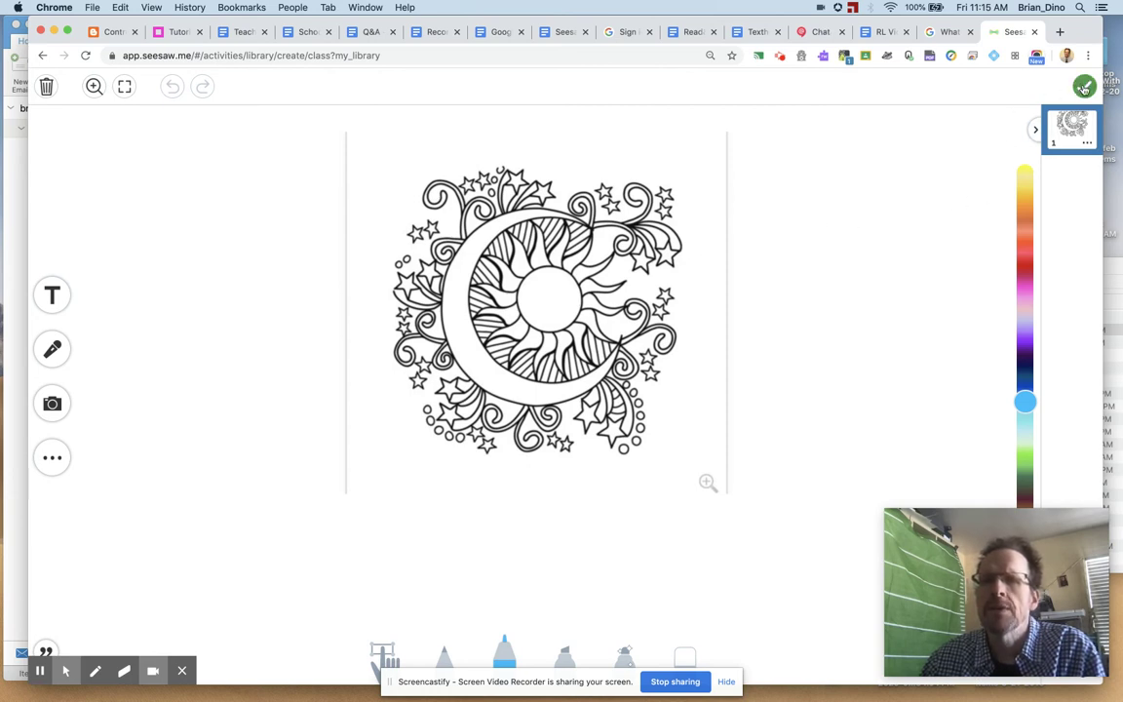
{"action": "left_click", "coordinate": [1084, 88]}
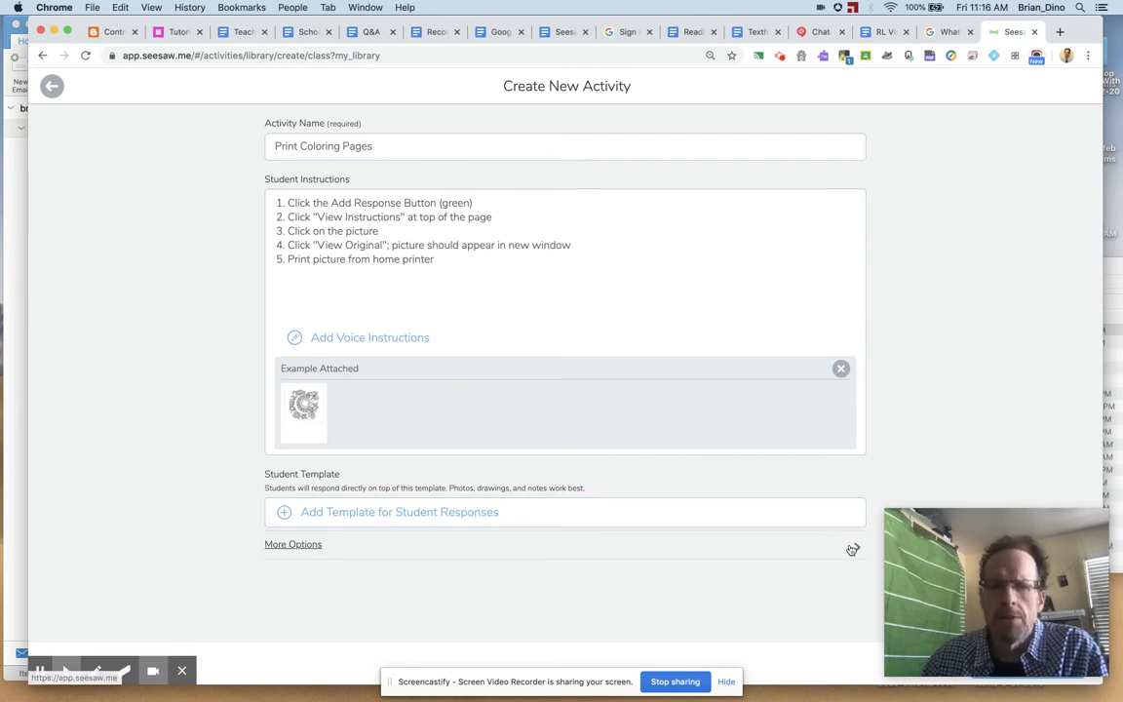
Expand the activity's additional options to review teacher notes and skills, and save the activity
{"action": "left_click", "coordinate": [854, 546]}
{"action": "scroll", "coordinate": [743, 486], "scroll_direction": "down", "scroll_amount": 1}
{"action": "scroll", "coordinate": [731, 486], "scroll_direction": "down", "scroll_amount": 2}
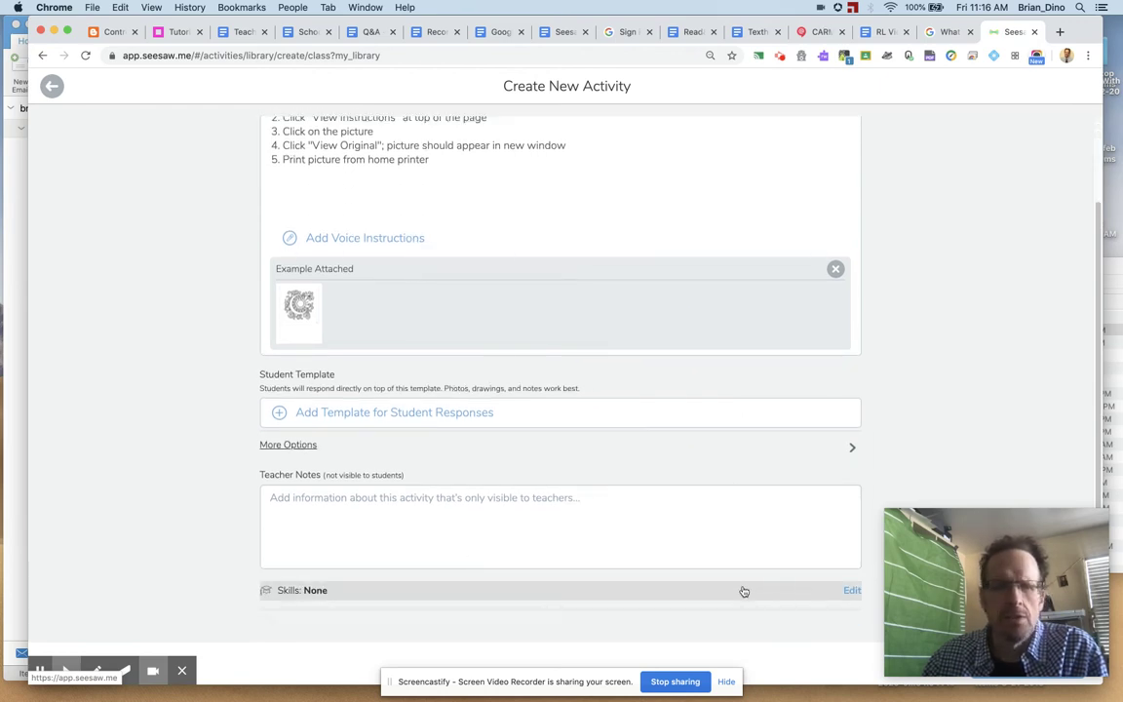
{"action": "scroll", "coordinate": [335, 317], "scroll_direction": "up", "scroll_amount": 2}
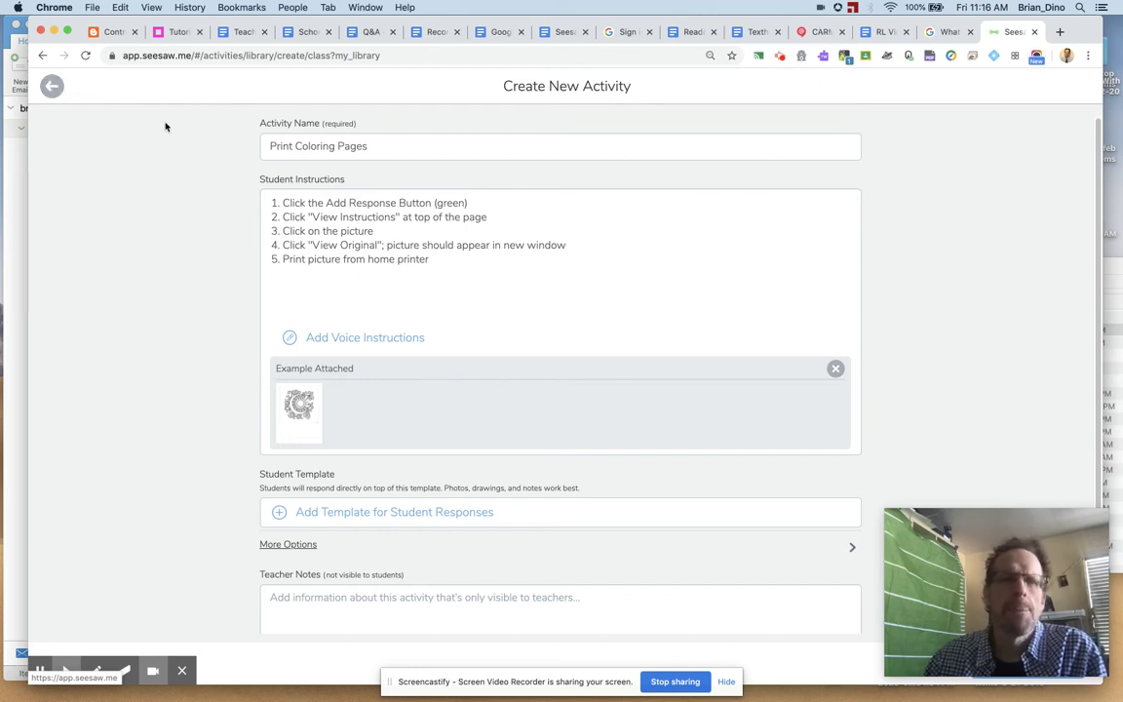
{"action": "mouse_move", "coordinate": [916, 526]}
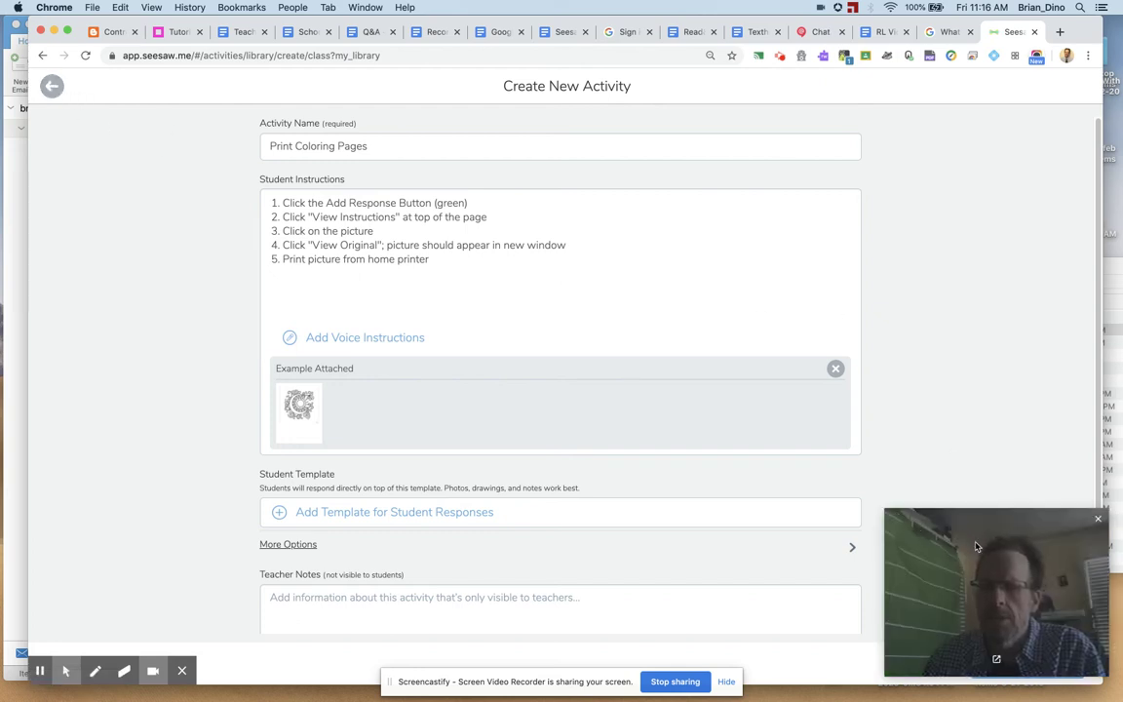
{"action": "left_click", "coordinate": [1097, 522]}
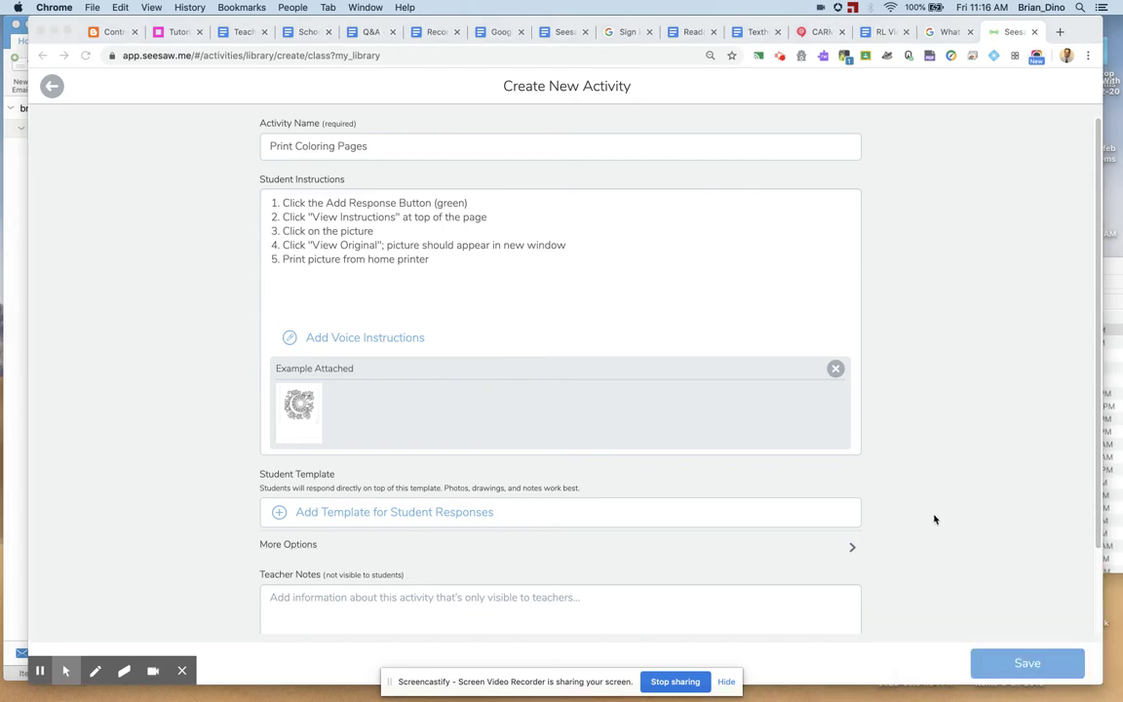
{"action": "left_click", "coordinate": [1025, 666]}
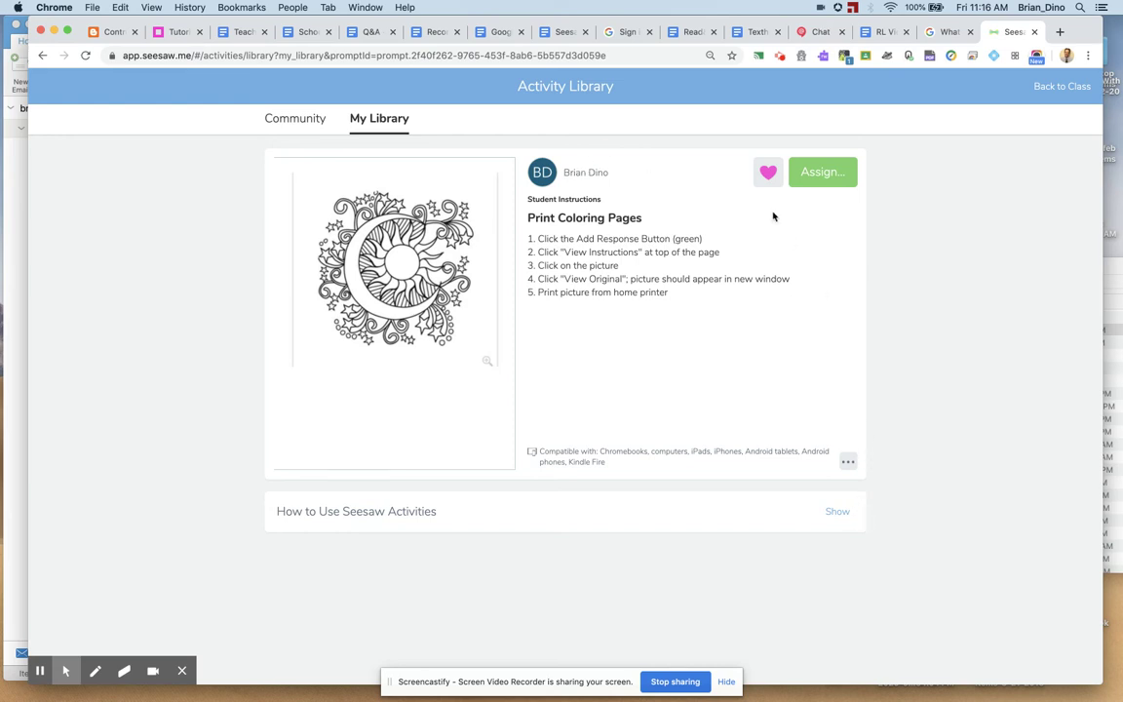
Assign the "Print Coloring Pages" activity to all students in the class "grade 5 per1"
{"action": "left_click", "coordinate": [839, 176]}
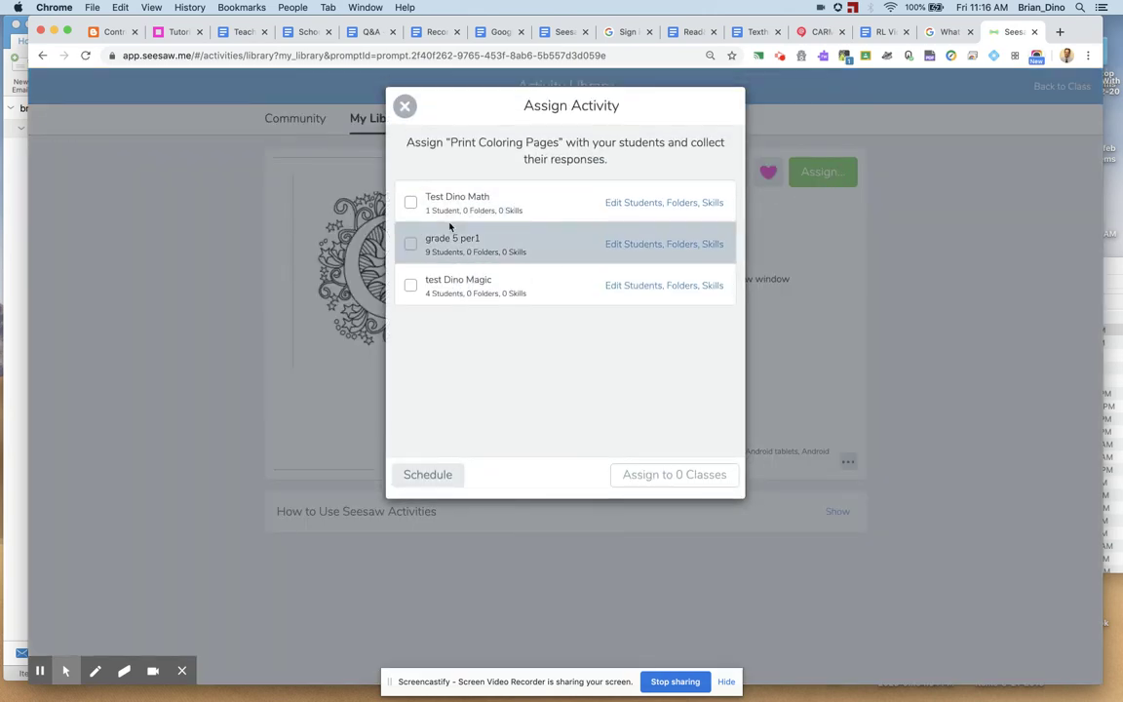
{"action": "left_click", "coordinate": [620, 246]}
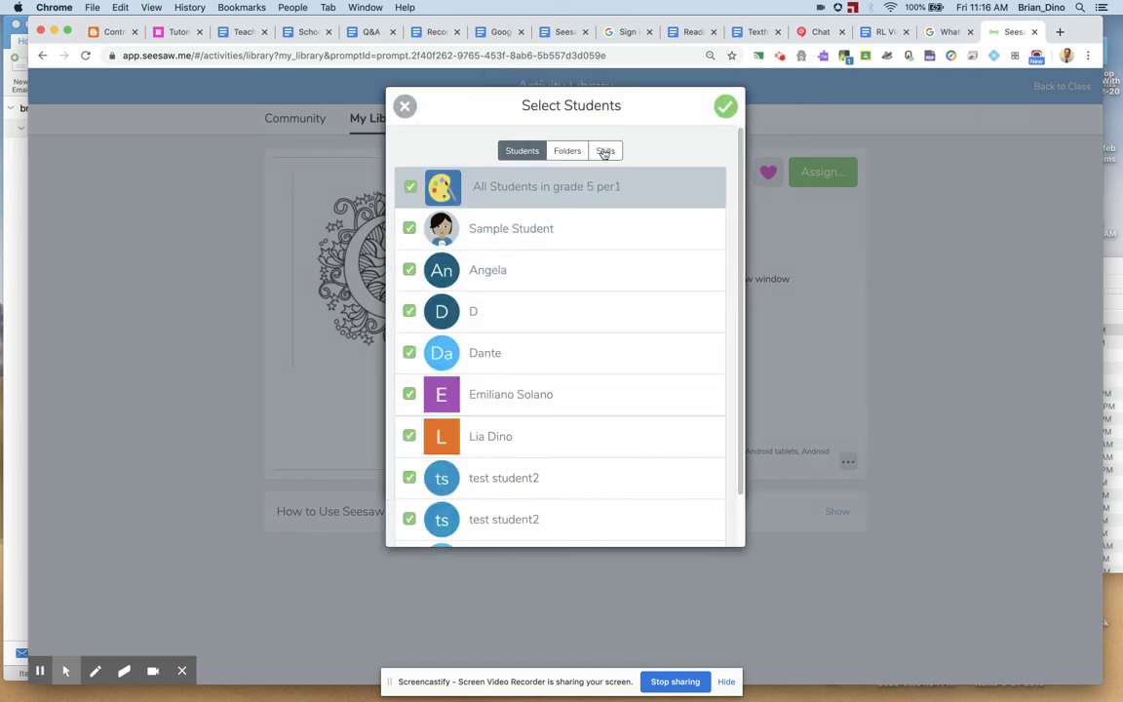
{"action": "left_click", "coordinate": [723, 105]}
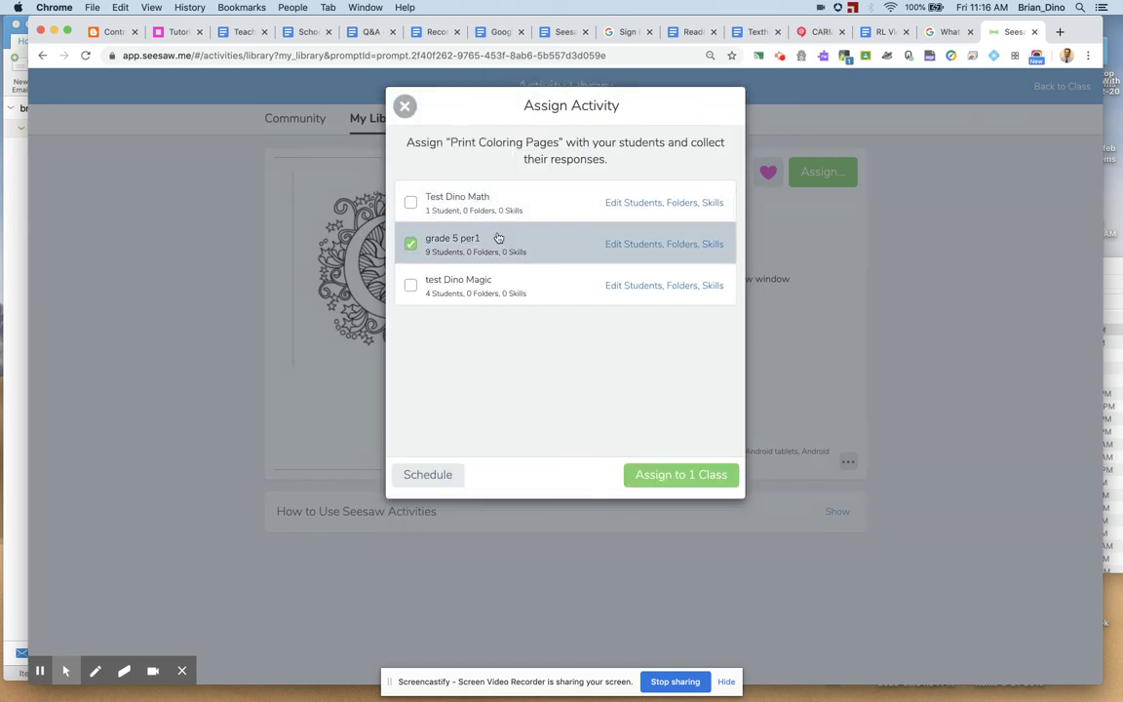
{"action": "left_click", "coordinate": [720, 474]}
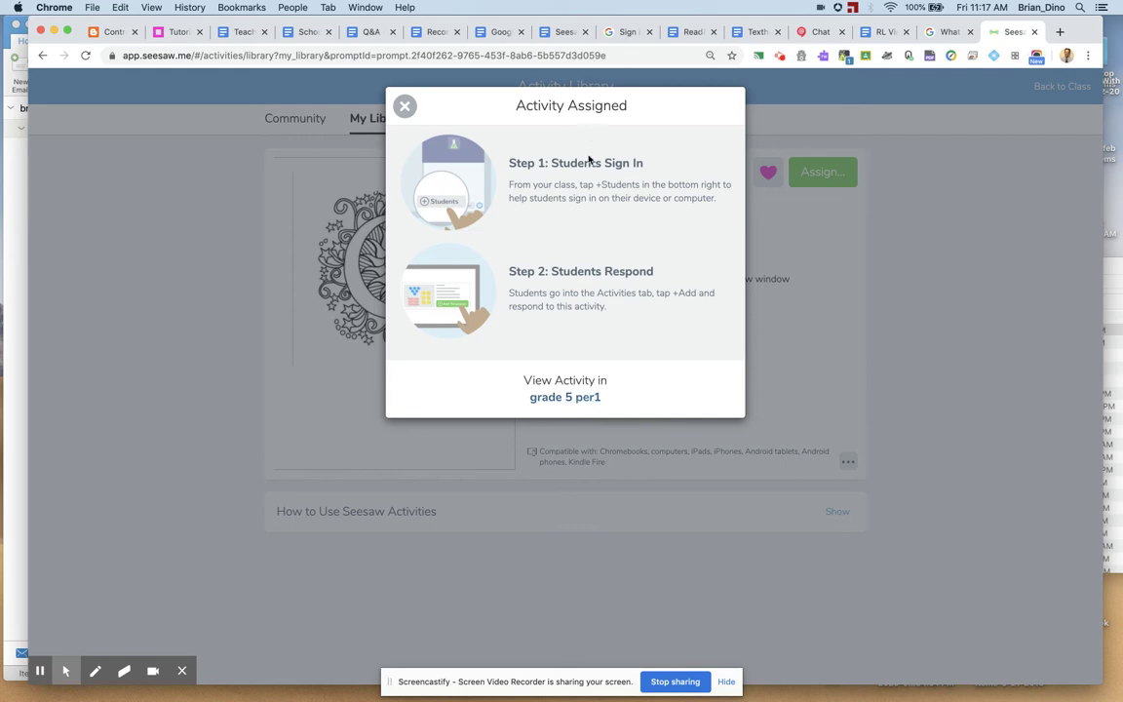
View the assigned activity in "grade 5 per1" and start a response to "Print Coloring Pages" as Sample Student
{"action": "left_click", "coordinate": [575, 398]}
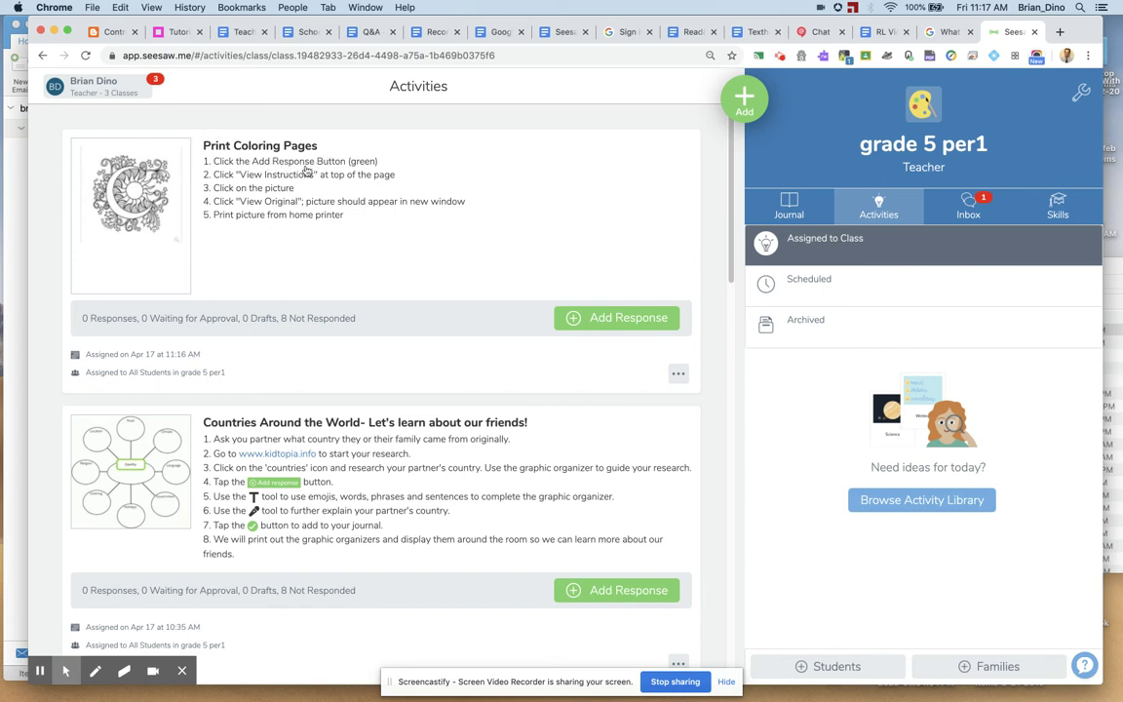
{"action": "left_click", "coordinate": [598, 320]}
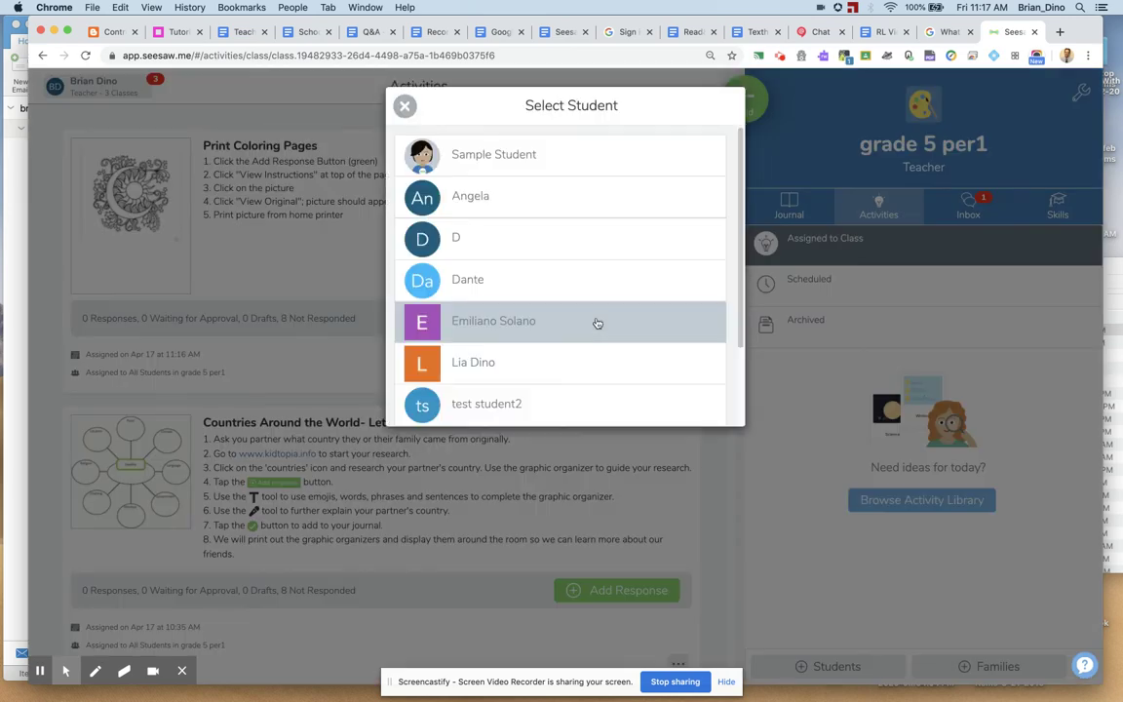
{"action": "left_click", "coordinate": [404, 105]}
{"action": "left_click", "coordinate": [597, 319]}
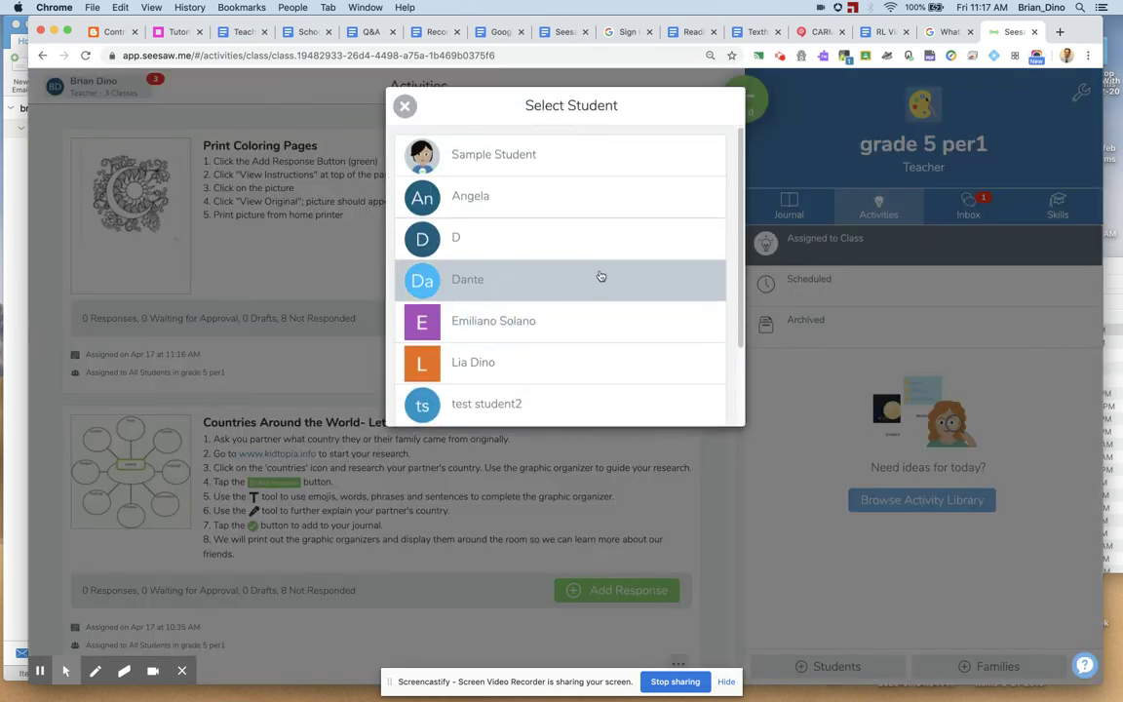
{"action": "left_click", "coordinate": [519, 155]}
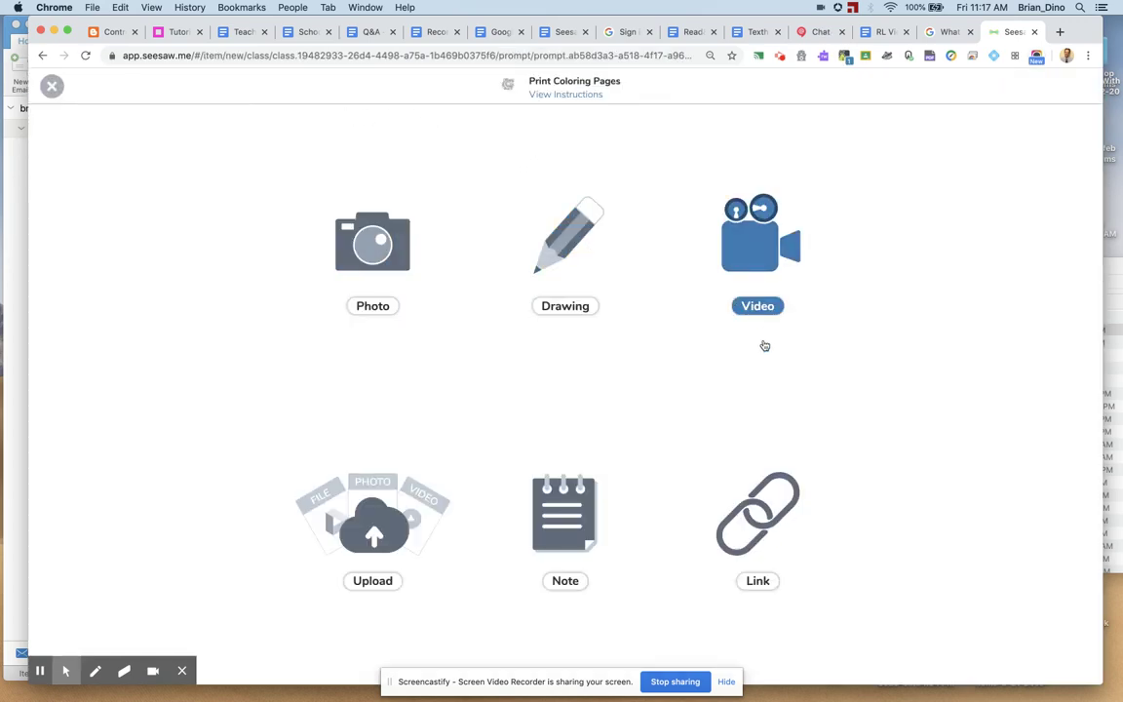
View the activity instructions, open the original picture in a new tab, and preview its printout without printing
{"action": "left_click", "coordinate": [581, 96]}
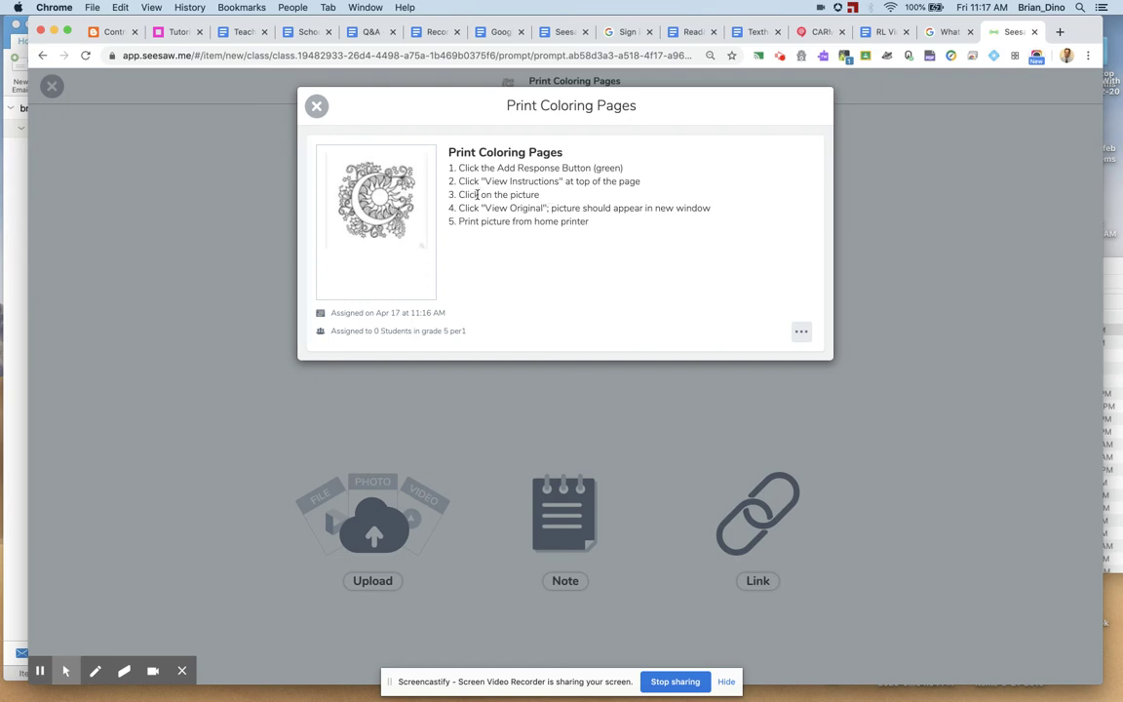
{"action": "left_click", "coordinate": [392, 203]}
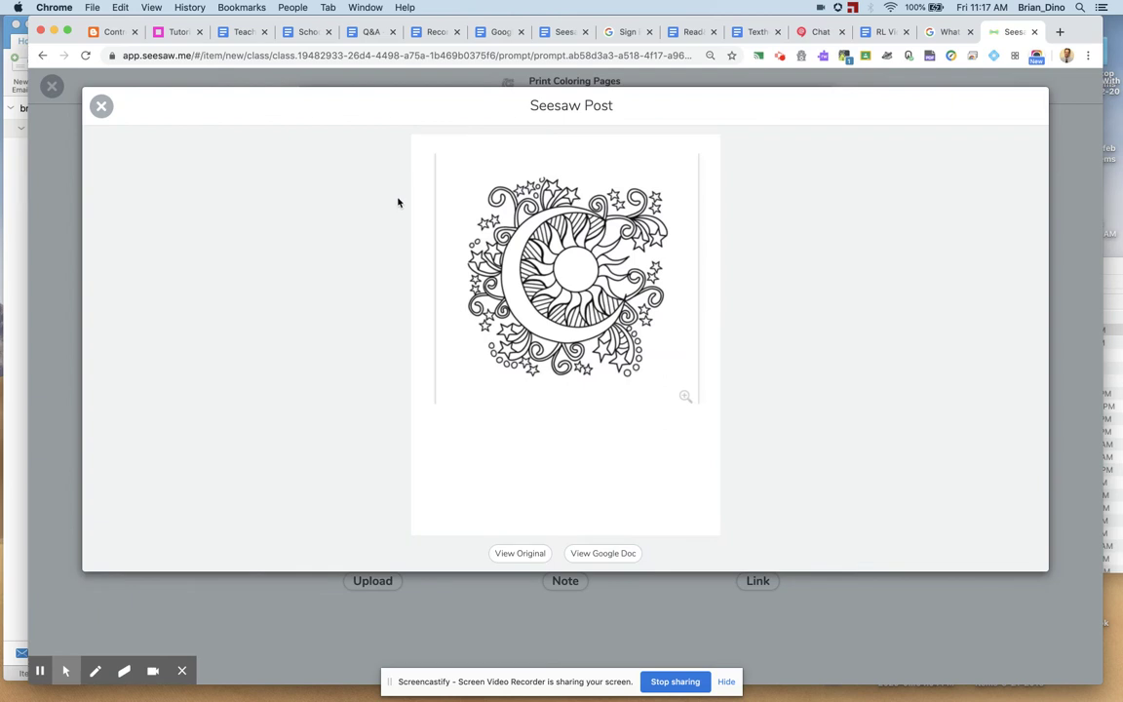
{"action": "left_click", "coordinate": [520, 554]}
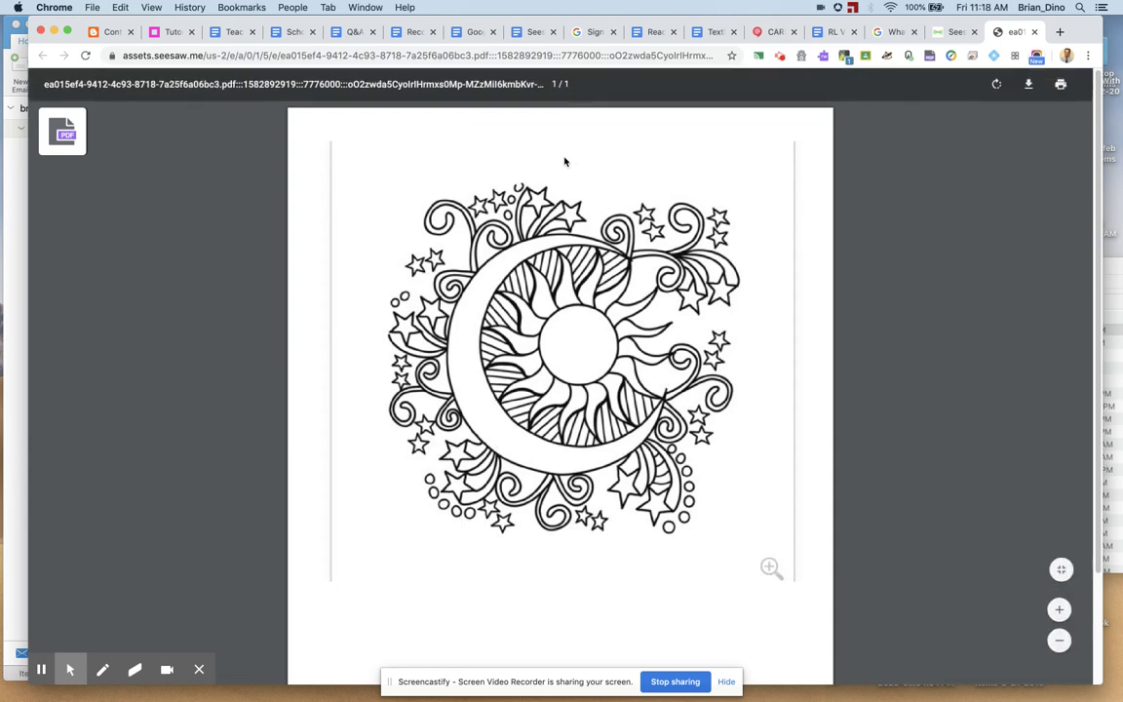
{"action": "key", "text": "super+p"}
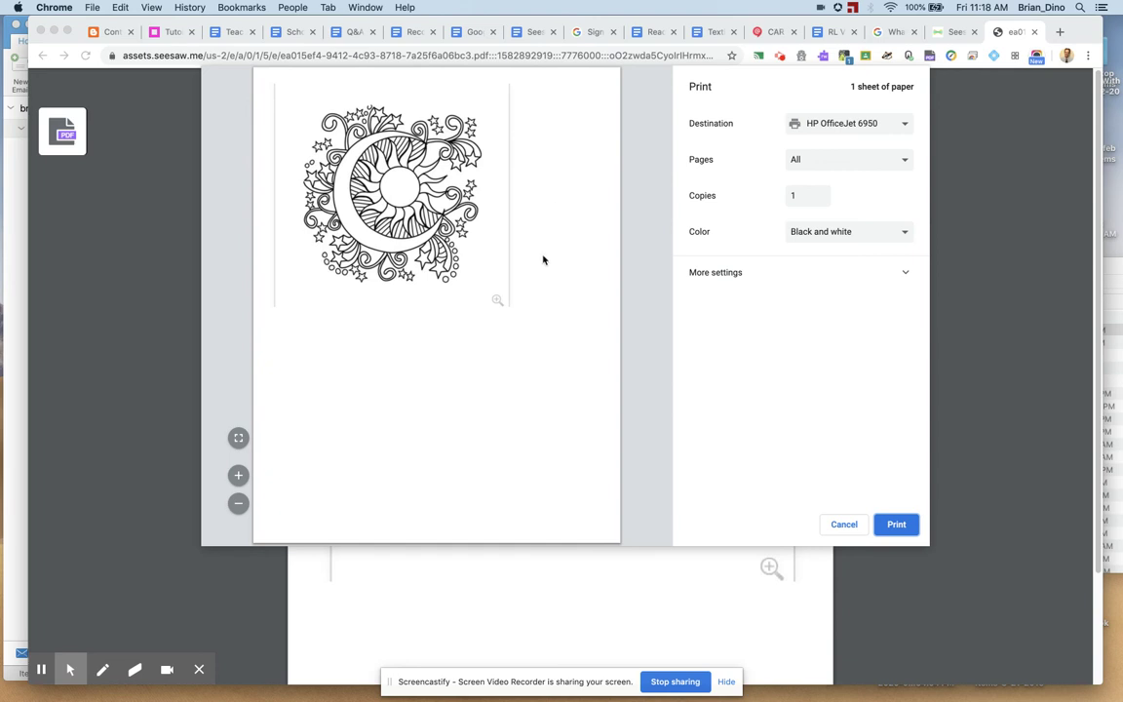
{"action": "left_click", "coordinate": [844, 524]}
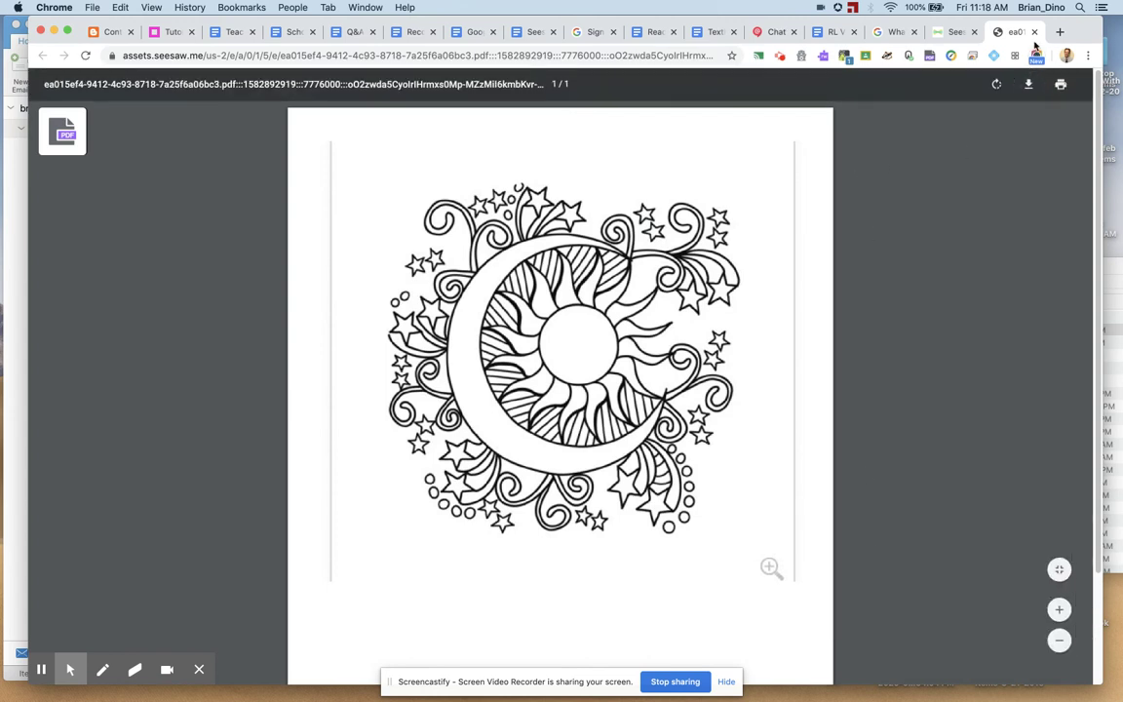
{"action": "key", "text": "super+w"}
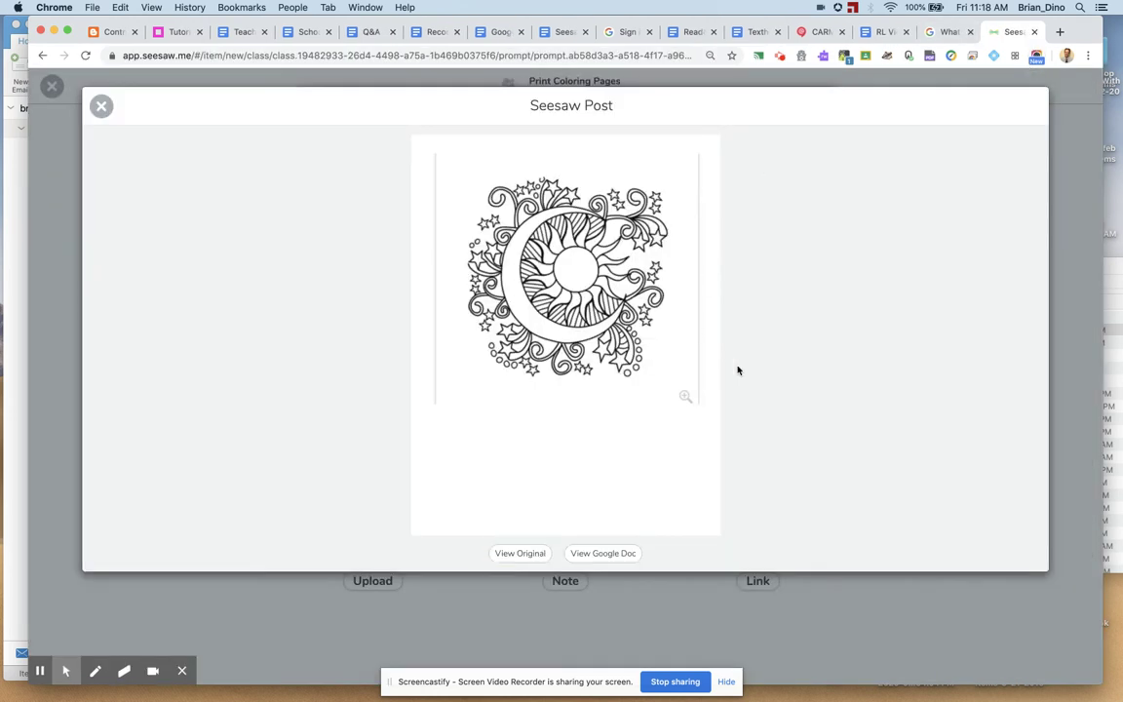
View the picture's Google Doc version, and return to the class activities without adding a response
{"action": "left_click", "coordinate": [626, 553]}
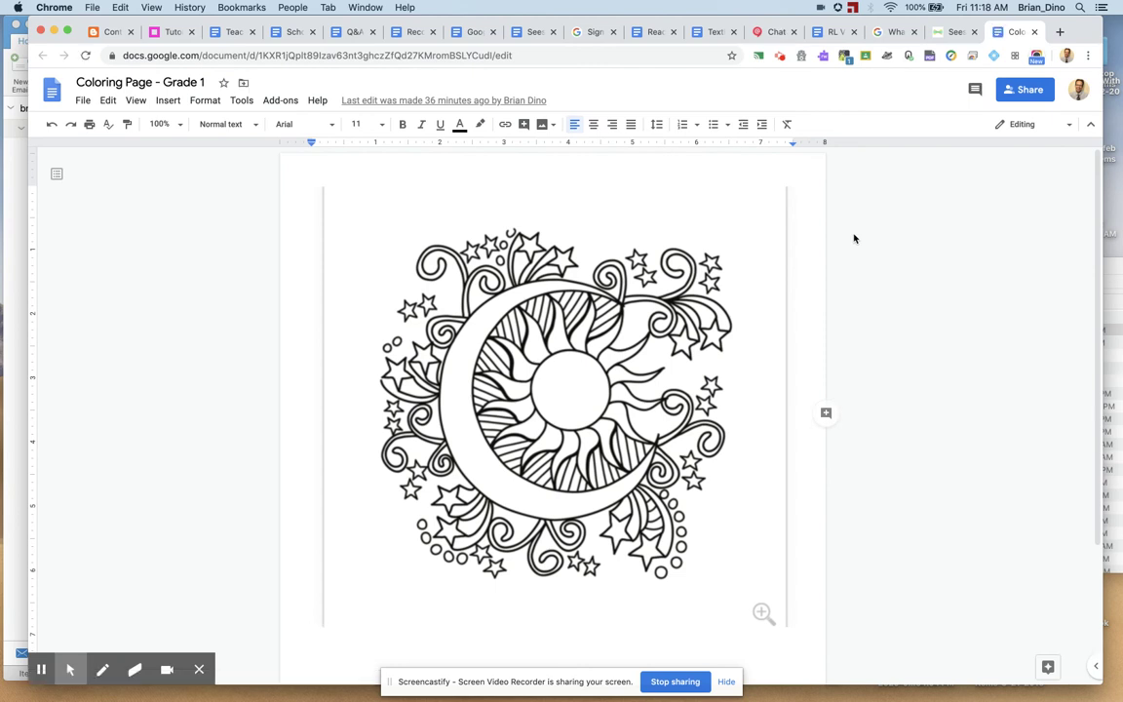
{"action": "left_click", "coordinate": [1034, 32]}
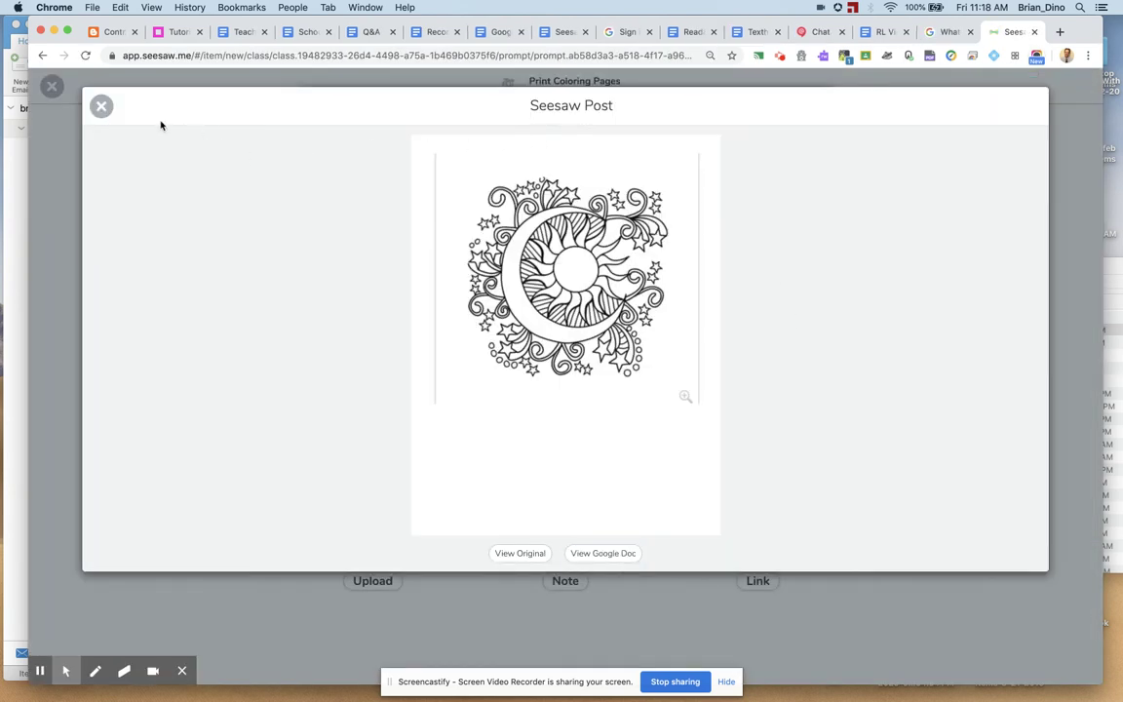
{"action": "left_click", "coordinate": [102, 105]}
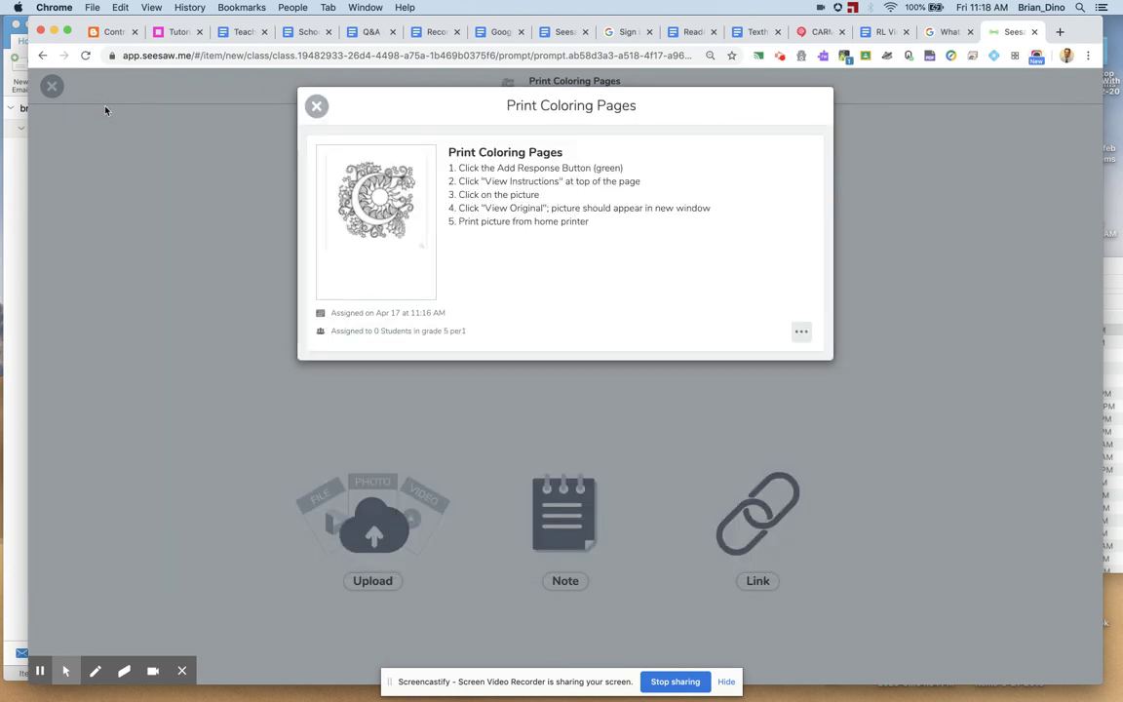
{"action": "left_click", "coordinate": [317, 107]}
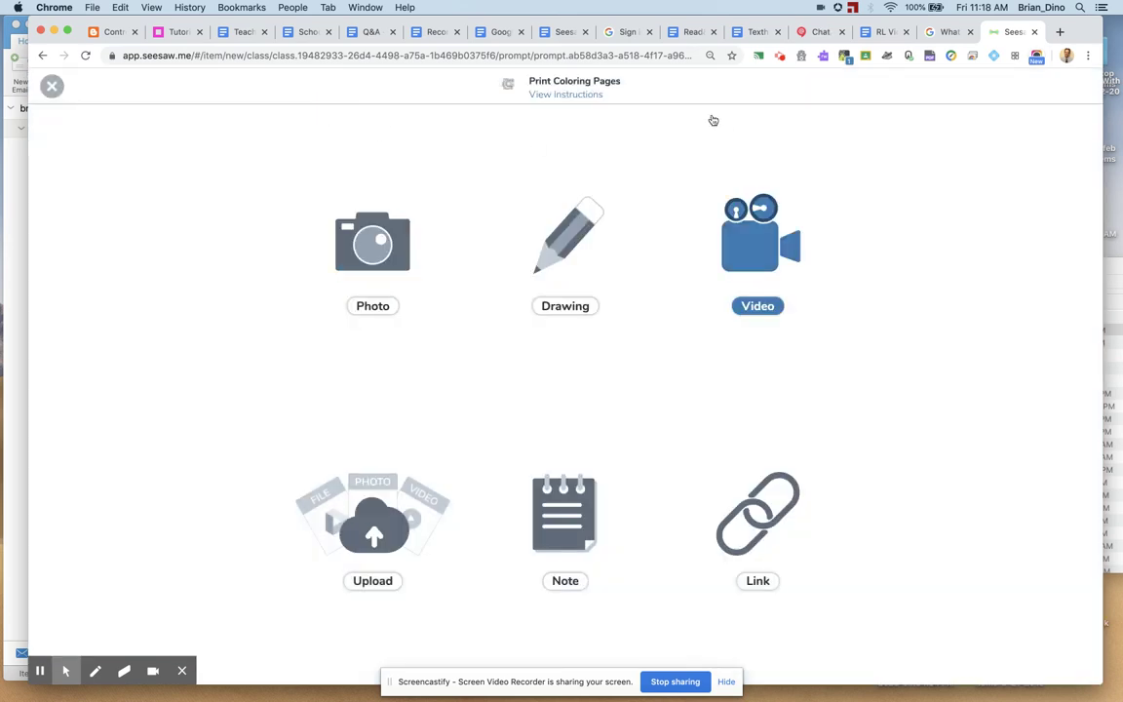
{"action": "left_click", "coordinate": [55, 86]}
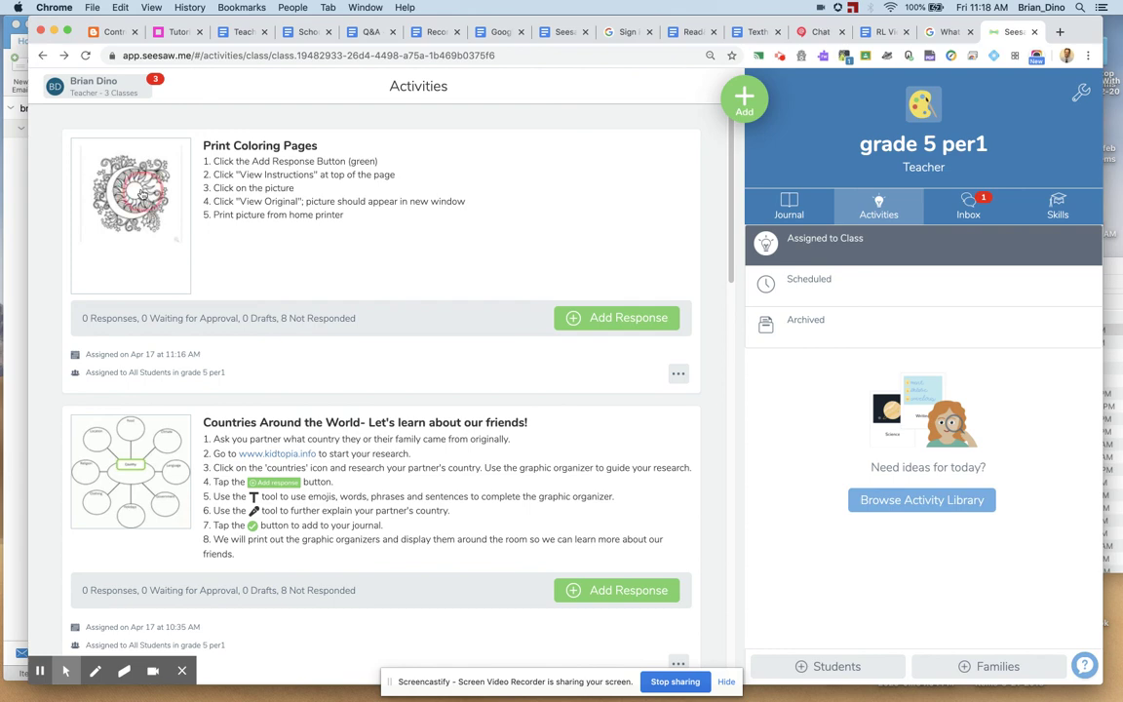
{"action": "left_click", "coordinate": [141, 194]}
{"action": "left_click", "coordinate": [101, 106]}
{"action": "left_click", "coordinate": [780, 57]}
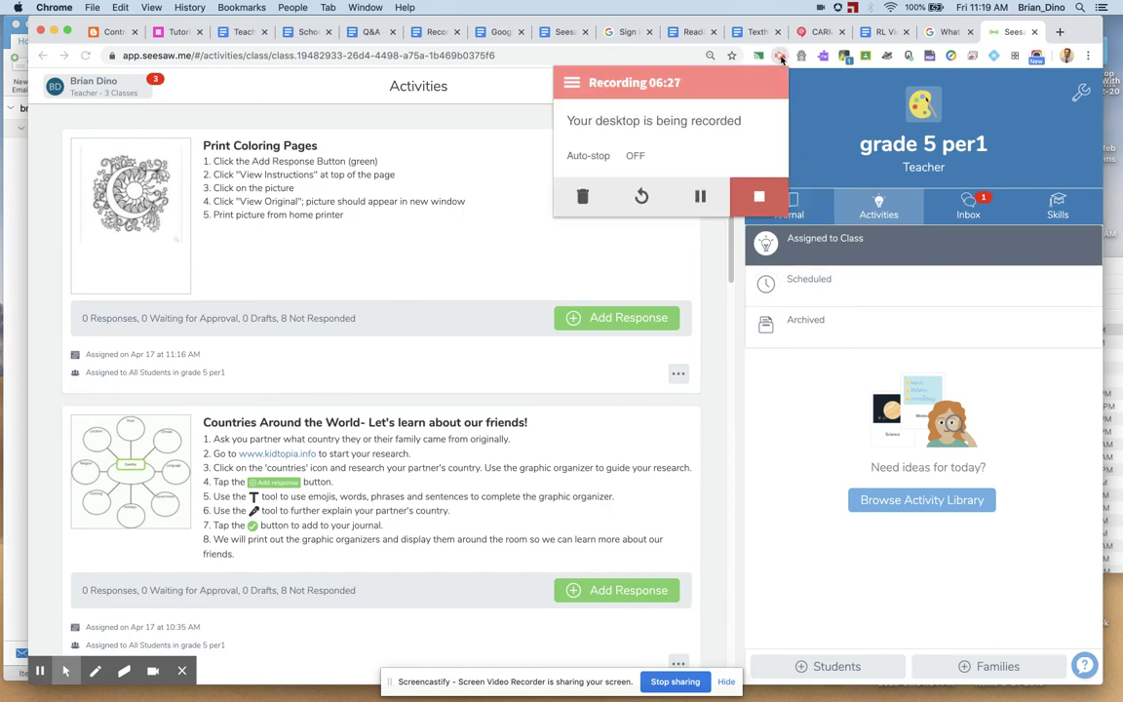
{"action": "left_click", "coordinate": [500, 246]}
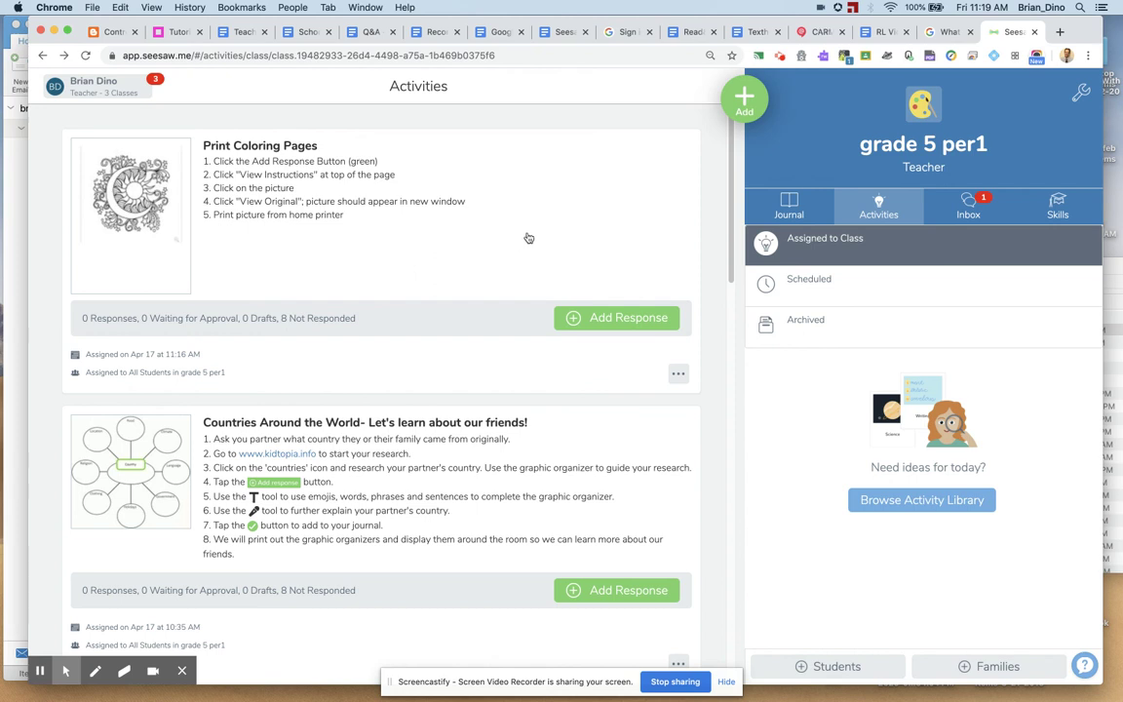
Open Google Drive in a new browser tab
{"action": "left_click", "coordinate": [1059, 32]}
{"action": "type", "text": "droibv"}
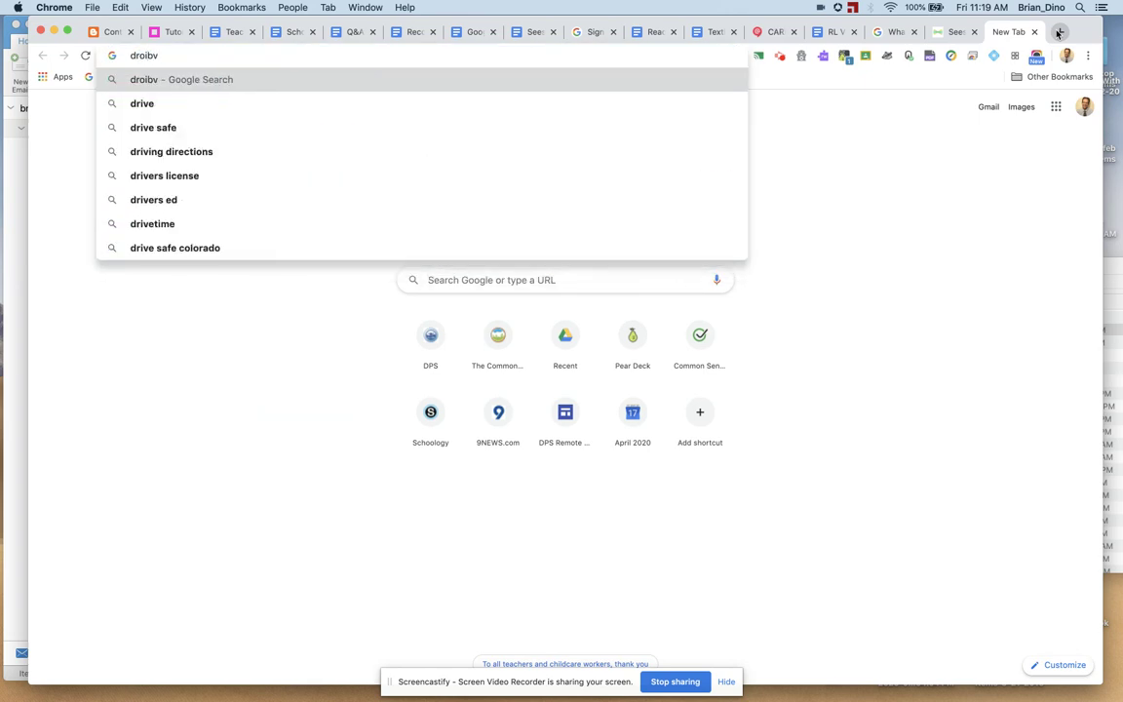
{"action": "key", "text": "BackSpace"}
{"action": "key", "text": "BackSpace"}
{"action": "key", "text": "BackSpace"}
{"action": "key", "text": "BackSpace"}
{"action": "type", "text": "ive"}
{"action": "key", "text": "Return"}
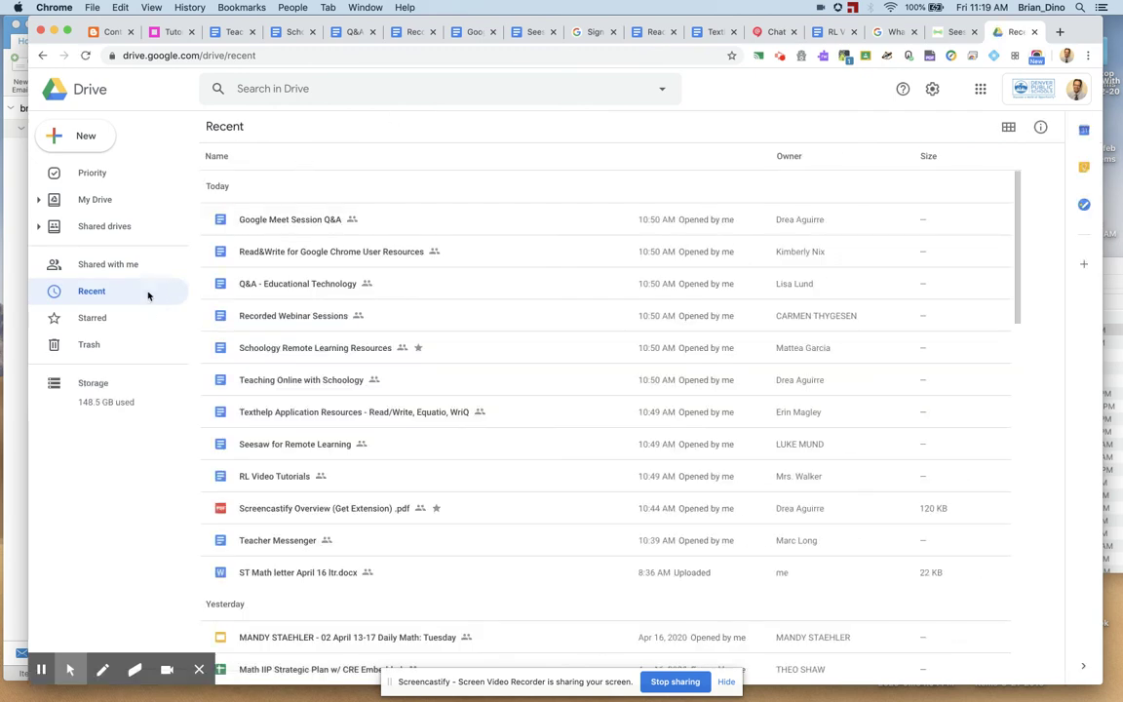
Reload the recent Drive files, select the document "Coloring Page - Grade 1", and switch back to the Seesaw class activities
{"action": "left_click", "coordinate": [121, 295]}
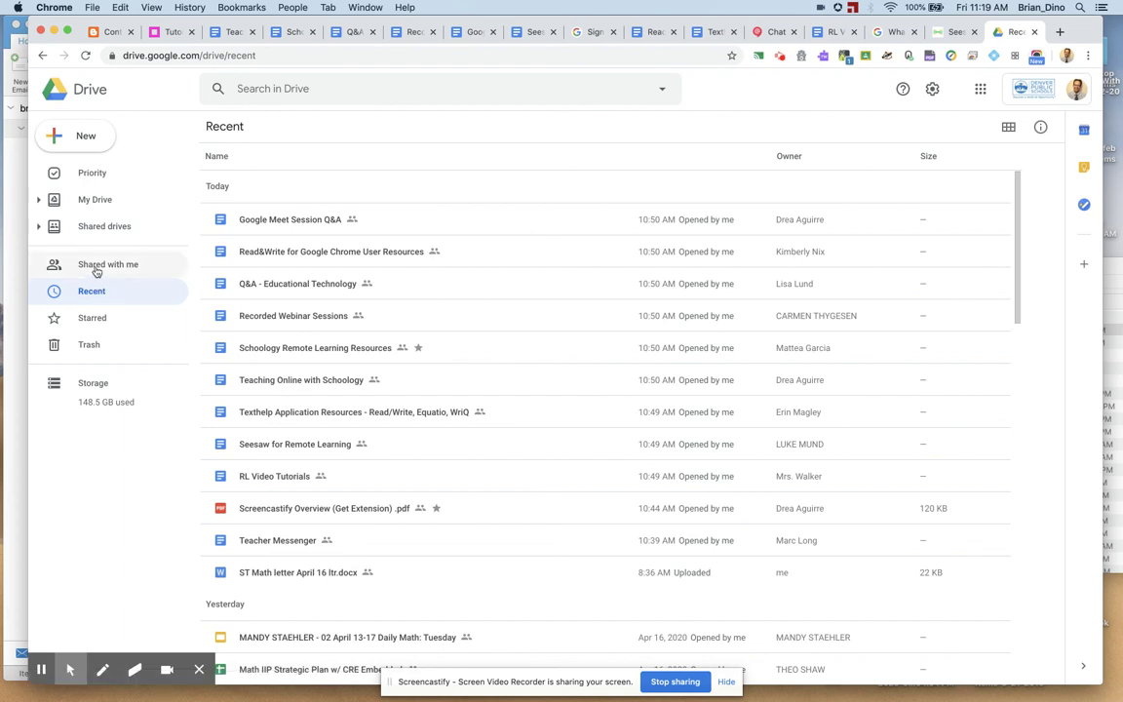
{"action": "left_click", "coordinate": [109, 264]}
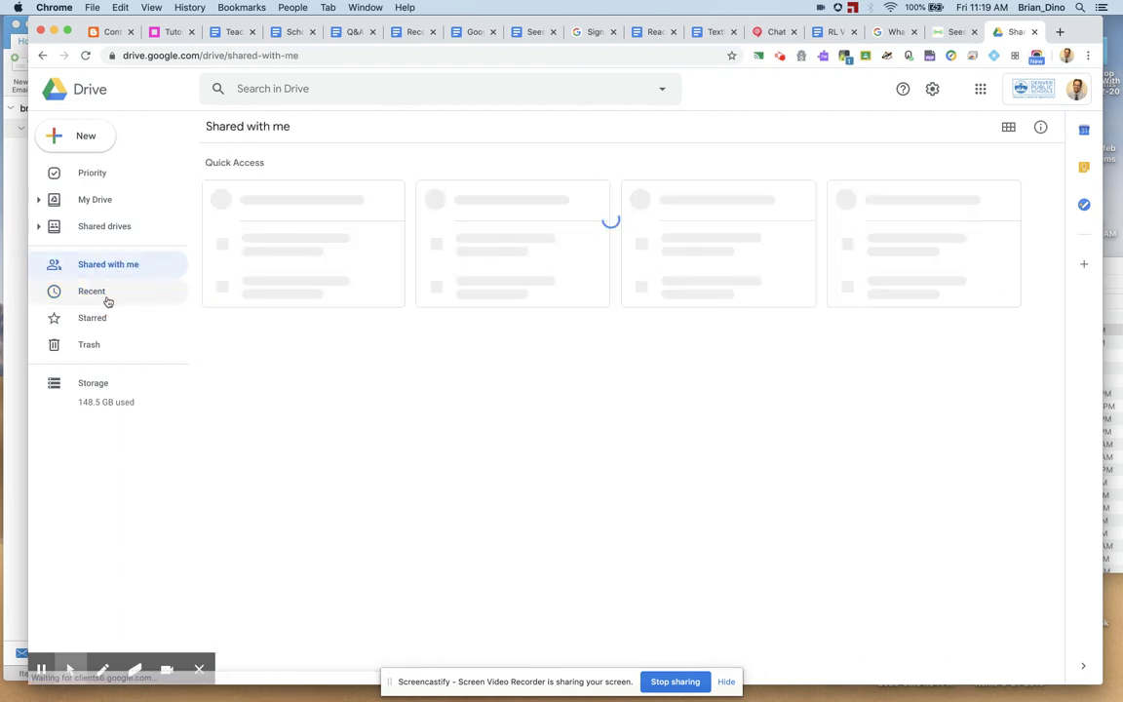
{"action": "left_click", "coordinate": [102, 295]}
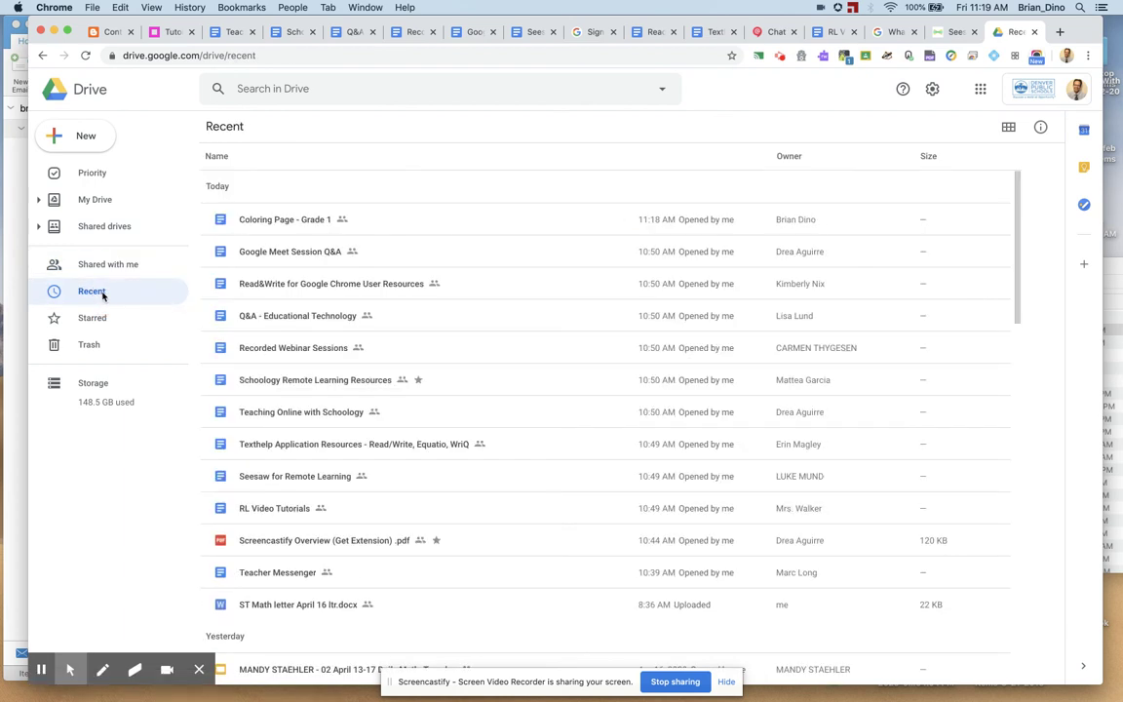
{"action": "left_click", "coordinate": [297, 222]}
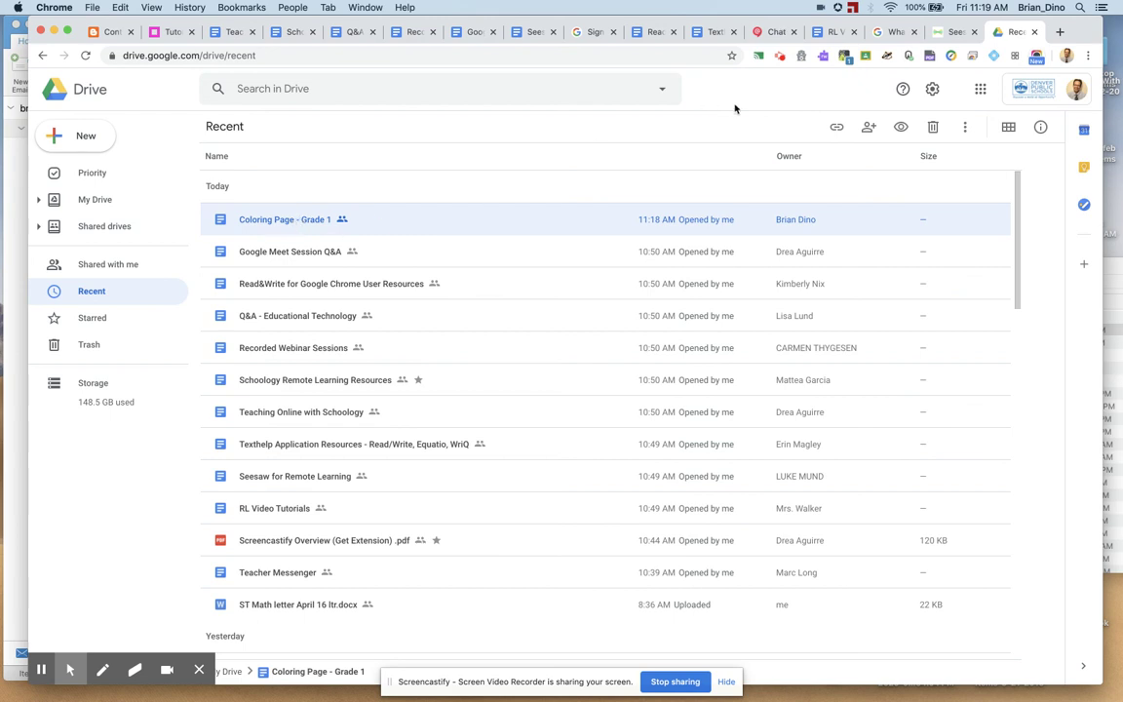
{"action": "left_click", "coordinate": [954, 33]}
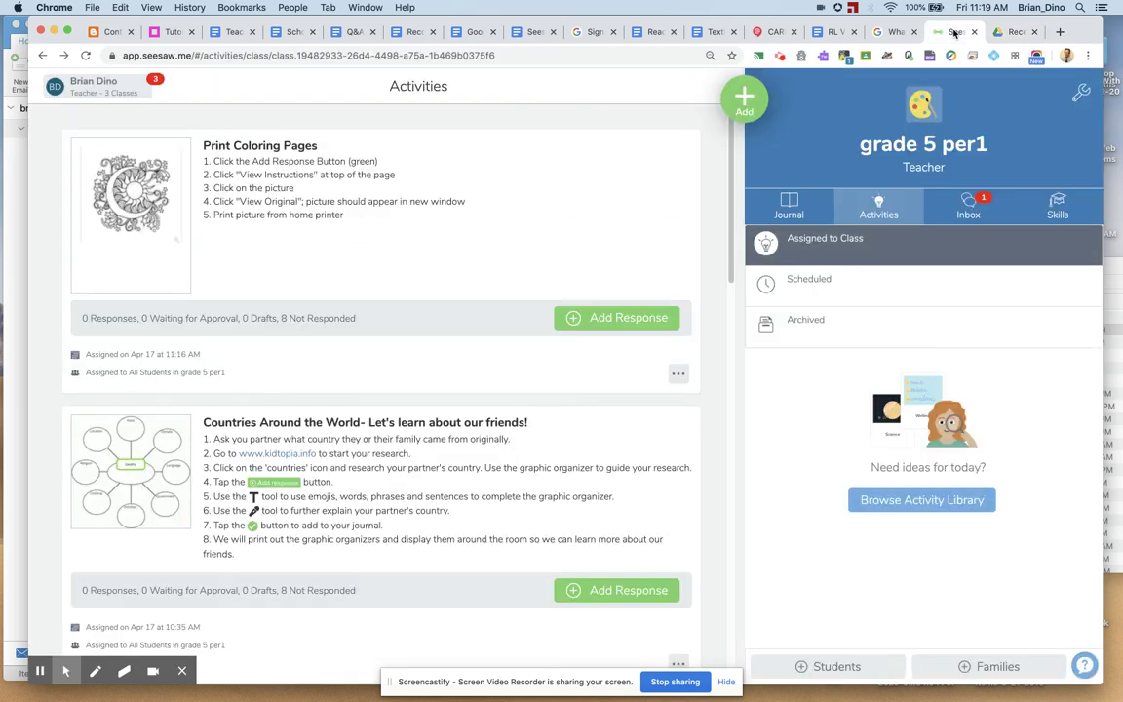